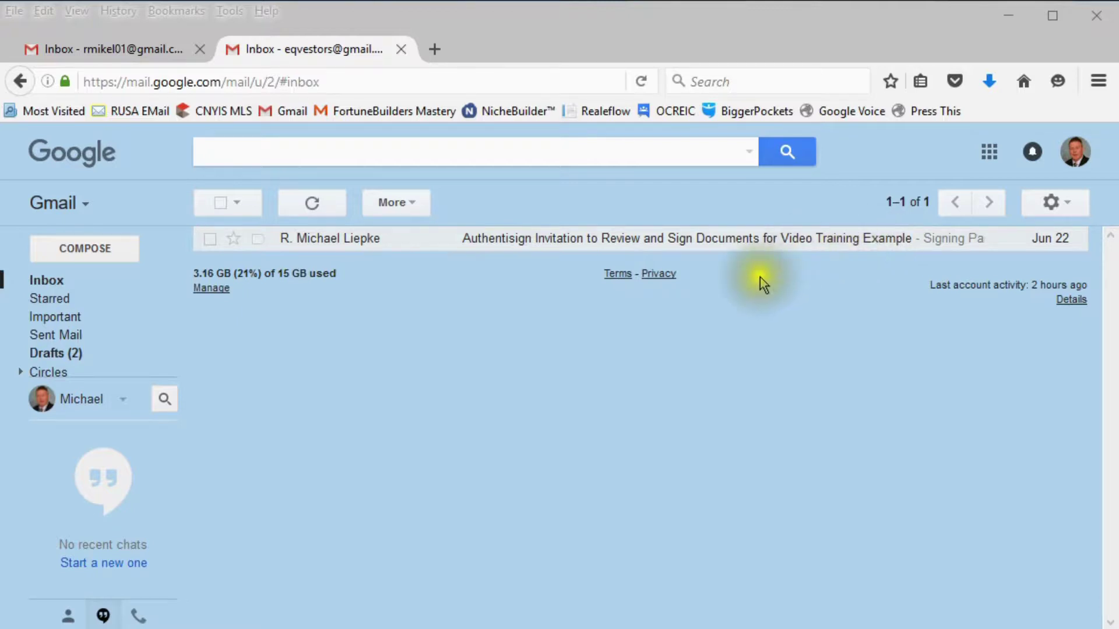
Step: Open the Authentisign invitation email for Video Training Example, review it, and launch the document signing session from it
{"action": "left_click", "coordinate": [535, 249]}
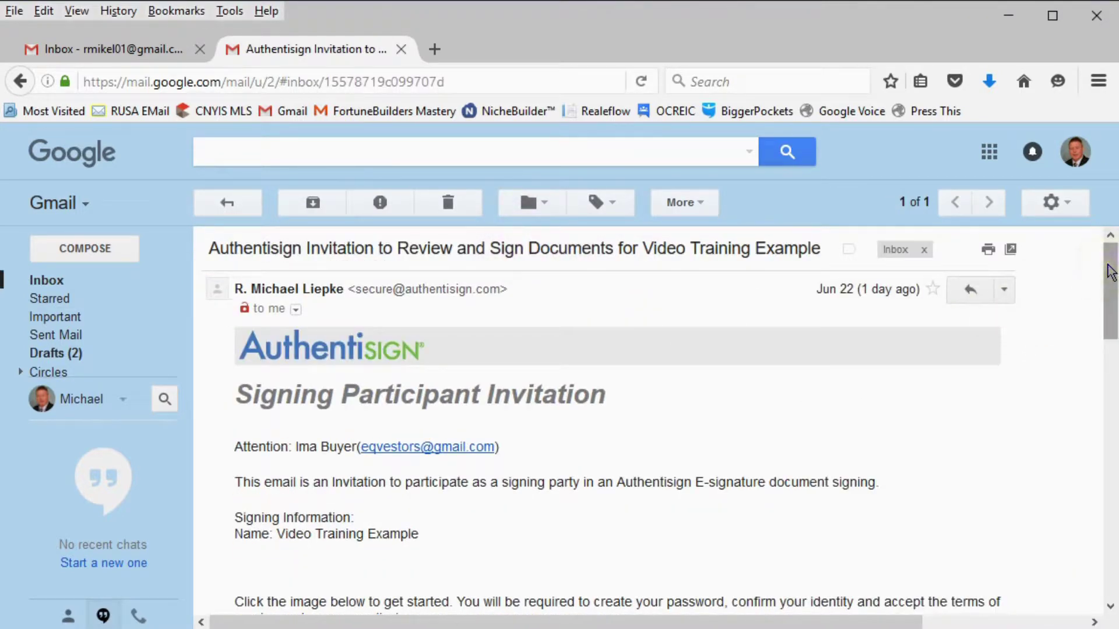
{"action": "left_click_drag", "start_coordinate": [1110, 271], "coordinate": [1108, 331]}
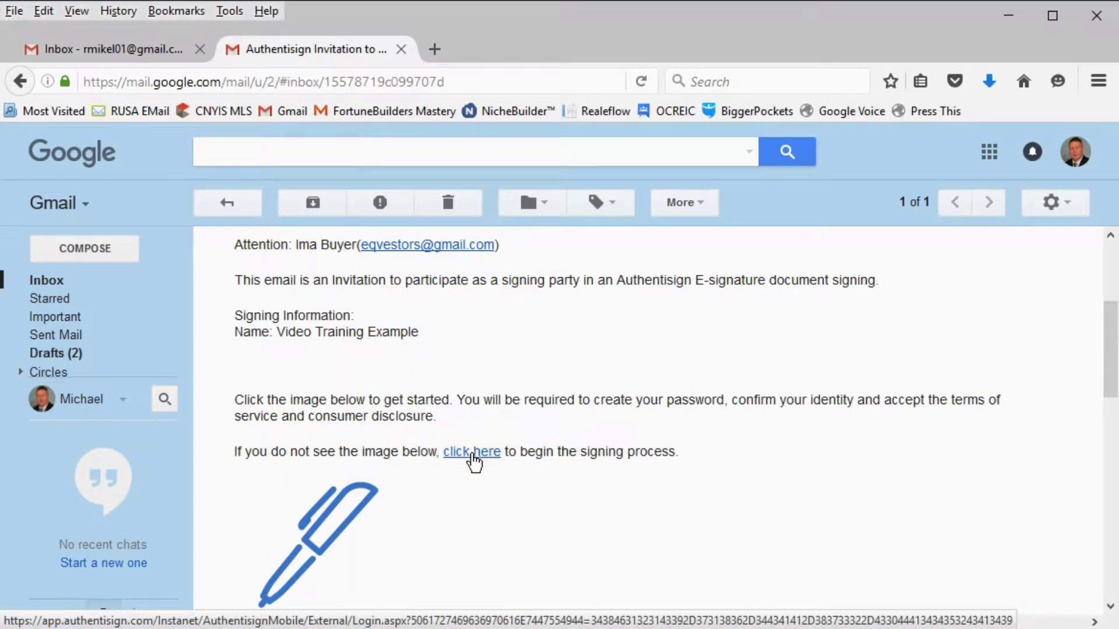
{"action": "left_click_drag", "start_coordinate": [1106, 366], "coordinate": [1108, 431]}
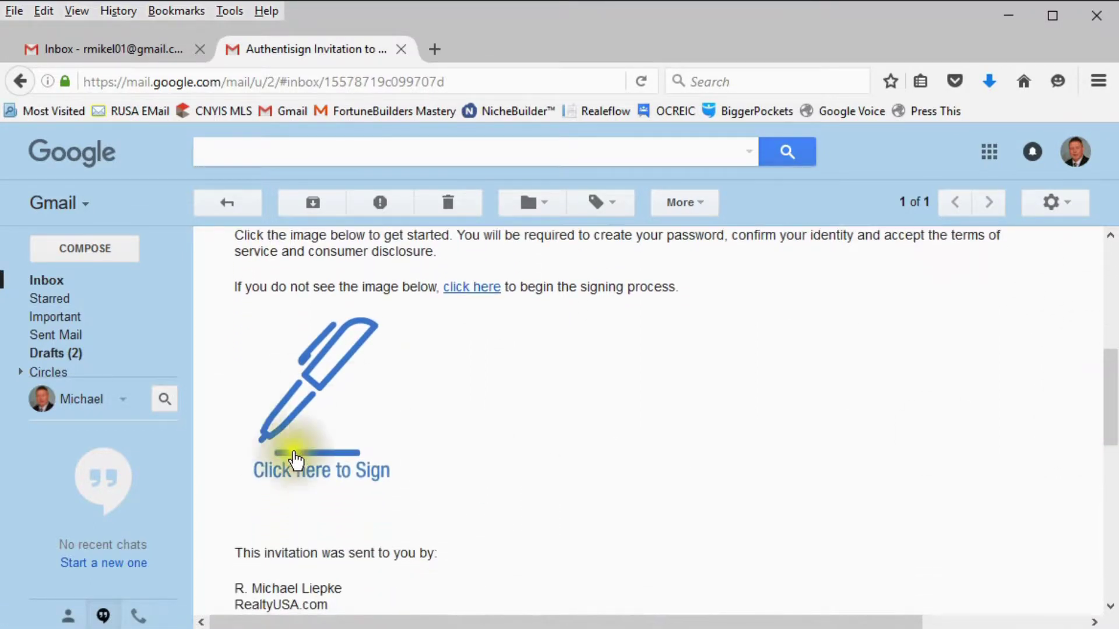
{"action": "left_click", "coordinate": [1110, 390]}
{"action": "left_click_drag", "start_coordinate": [1110, 390], "coordinate": [1111, 435]}
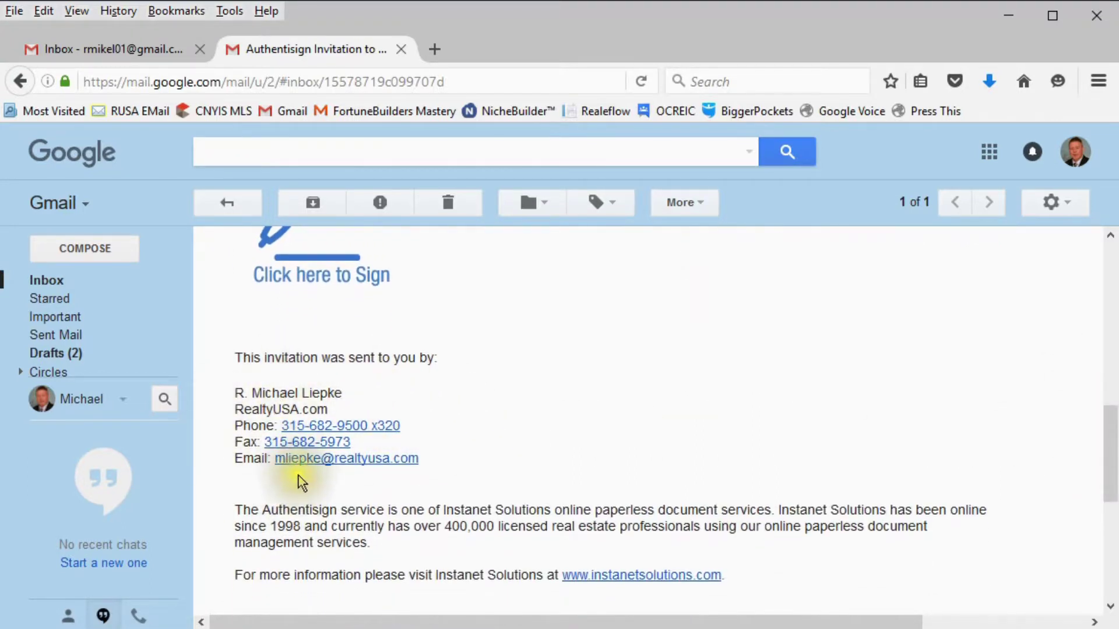
{"action": "left_click_drag", "start_coordinate": [1113, 424], "coordinate": [1112, 350]}
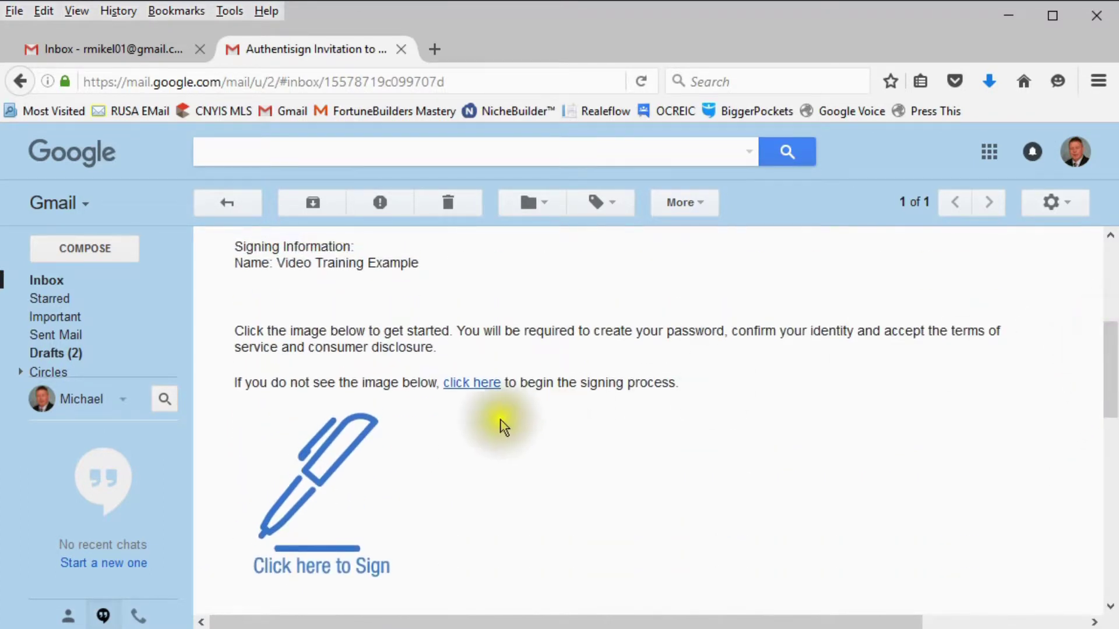
{"action": "left_click", "coordinate": [313, 496]}
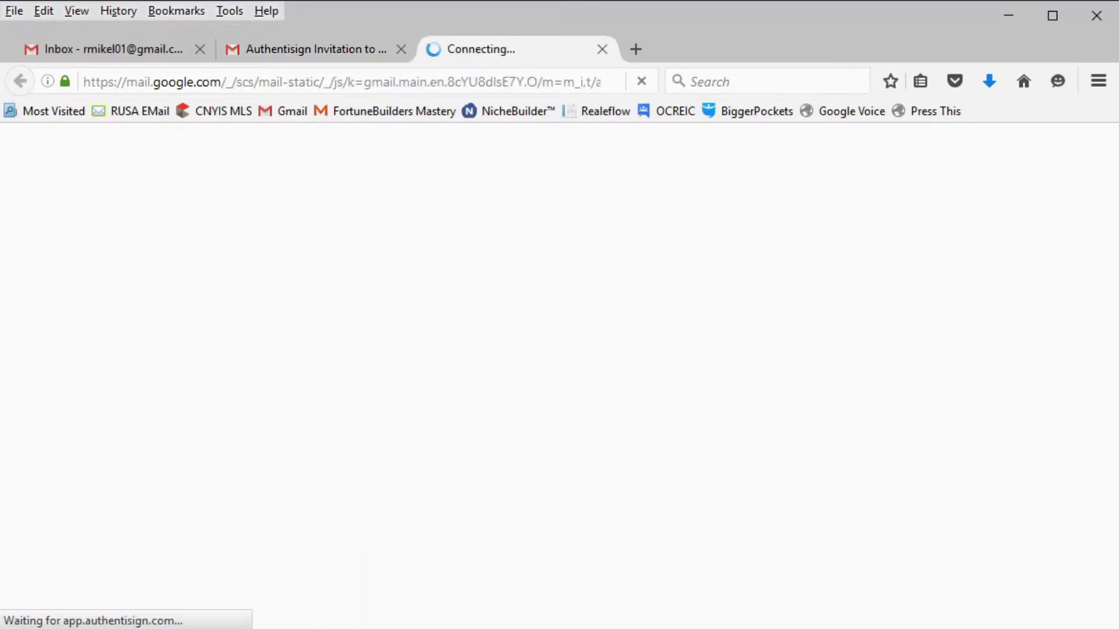
{"action": "mouse_move", "coordinate": [401, 628]}
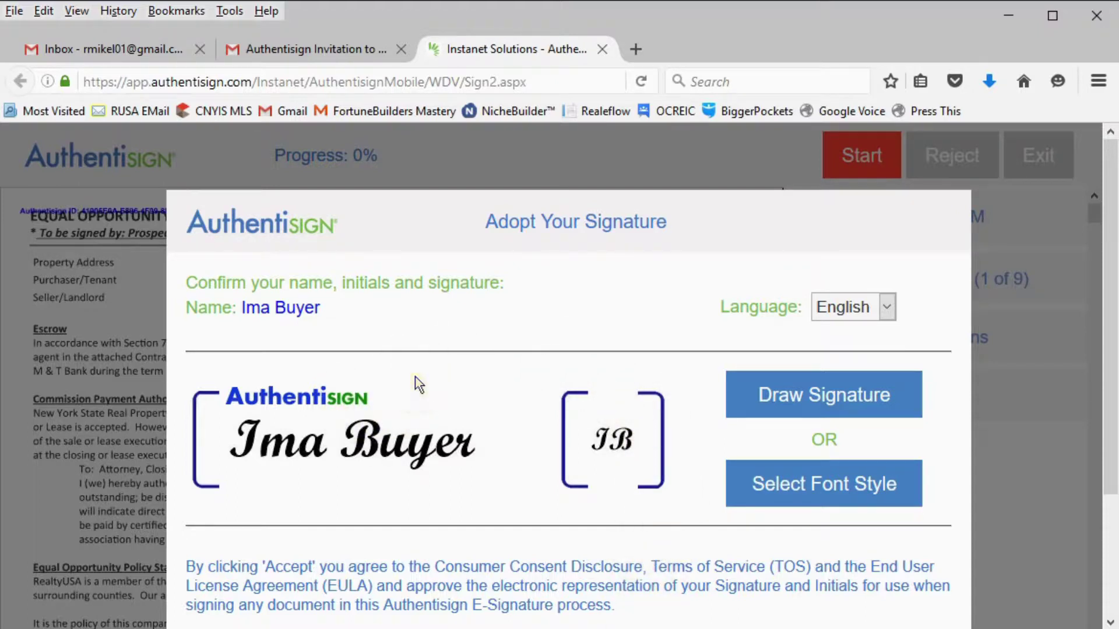
Step: Set the signature and initials to the third font style in the list and save the choice
{"action": "left_click", "coordinate": [832, 494]}
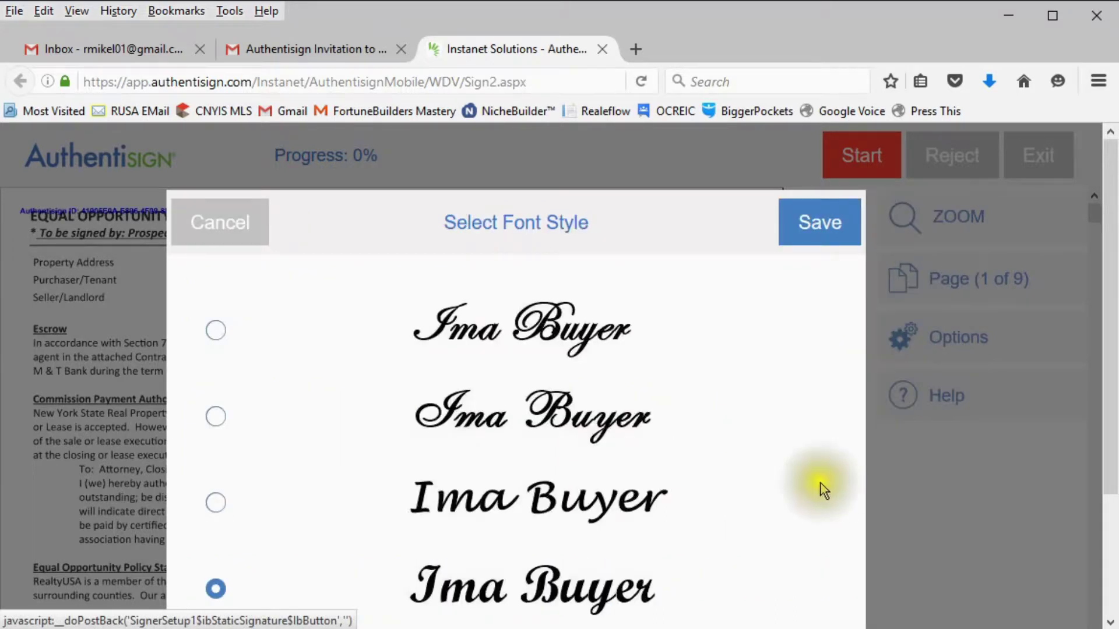
{"action": "left_click", "coordinate": [549, 500]}
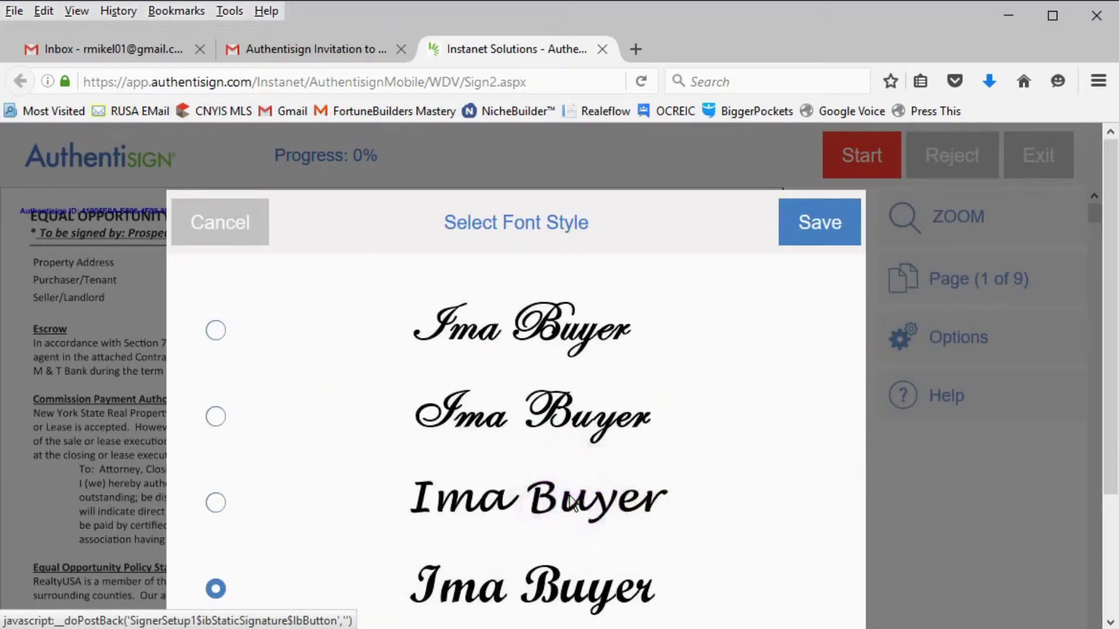
{"action": "left_click", "coordinate": [216, 504]}
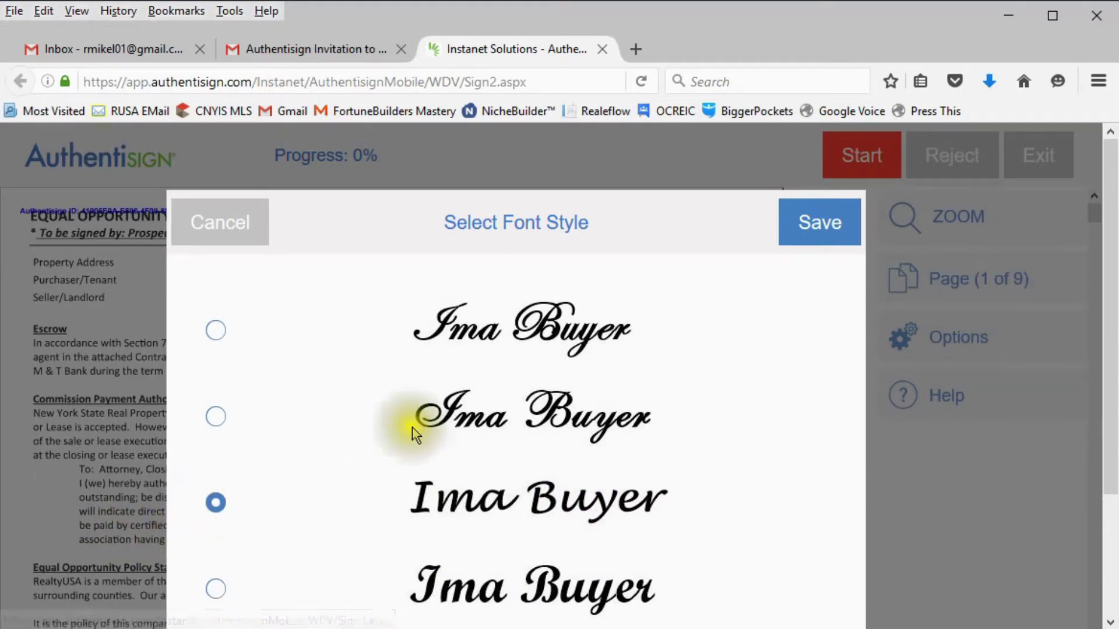
{"action": "left_click", "coordinate": [831, 235]}
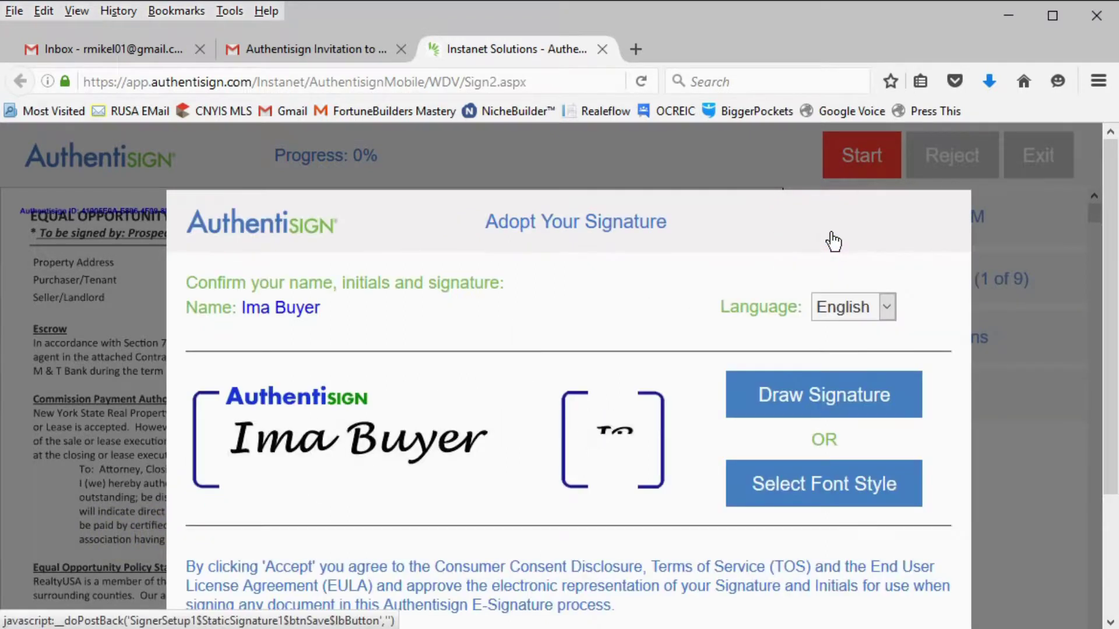
Step: Change the signature and initials to the first script font style, save it, and review the consent terms and acceptance options
{"action": "left_click", "coordinate": [812, 494]}
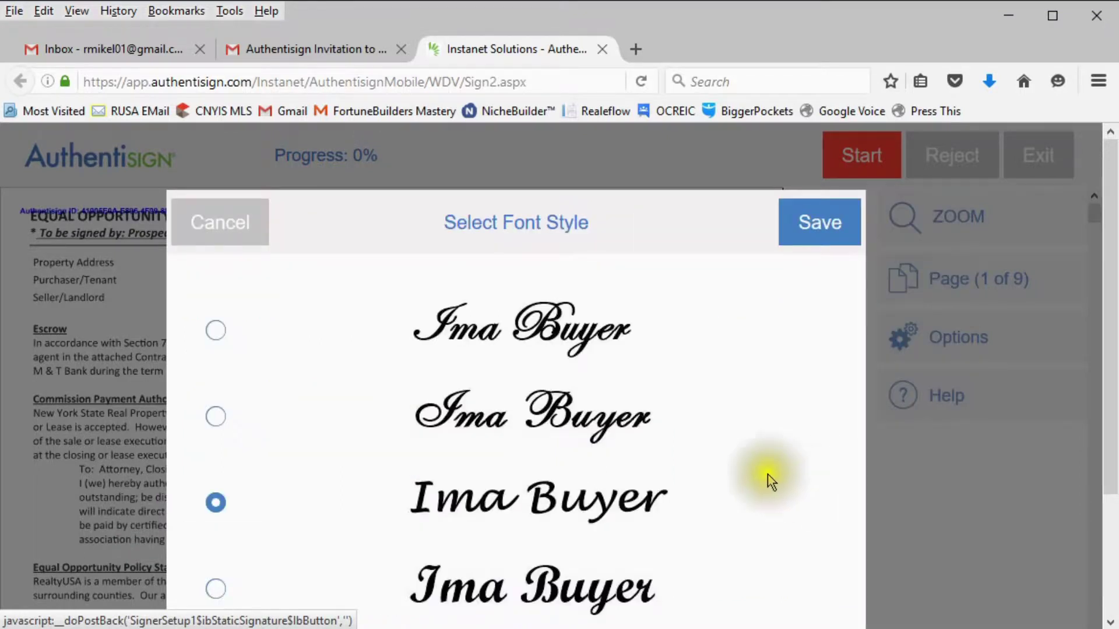
{"action": "left_click", "coordinate": [572, 330]}
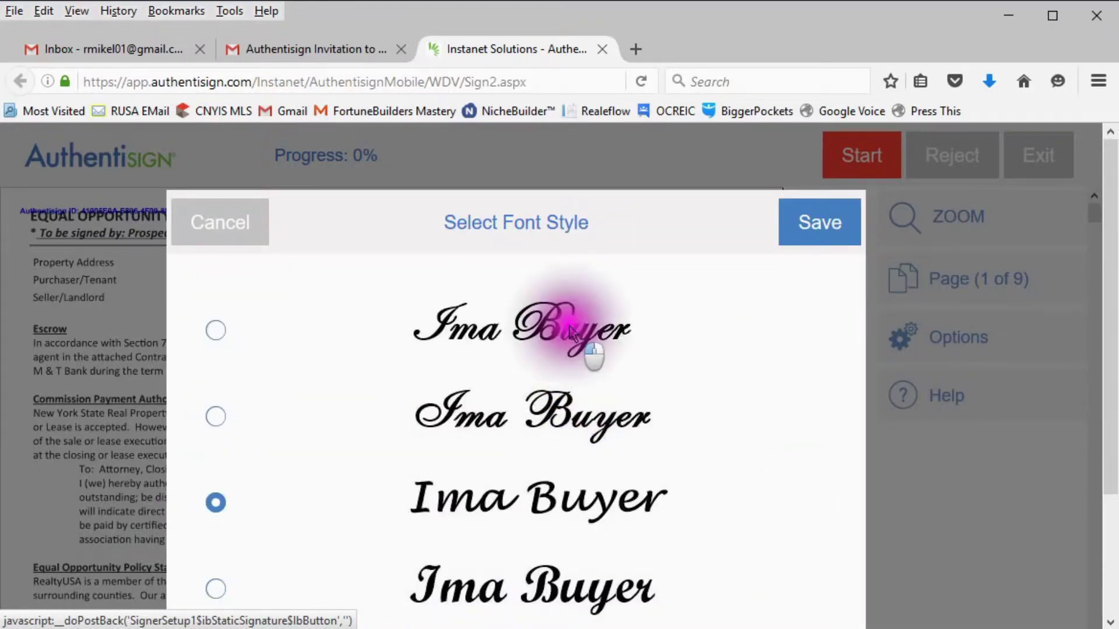
{"action": "left_click", "coordinate": [216, 330]}
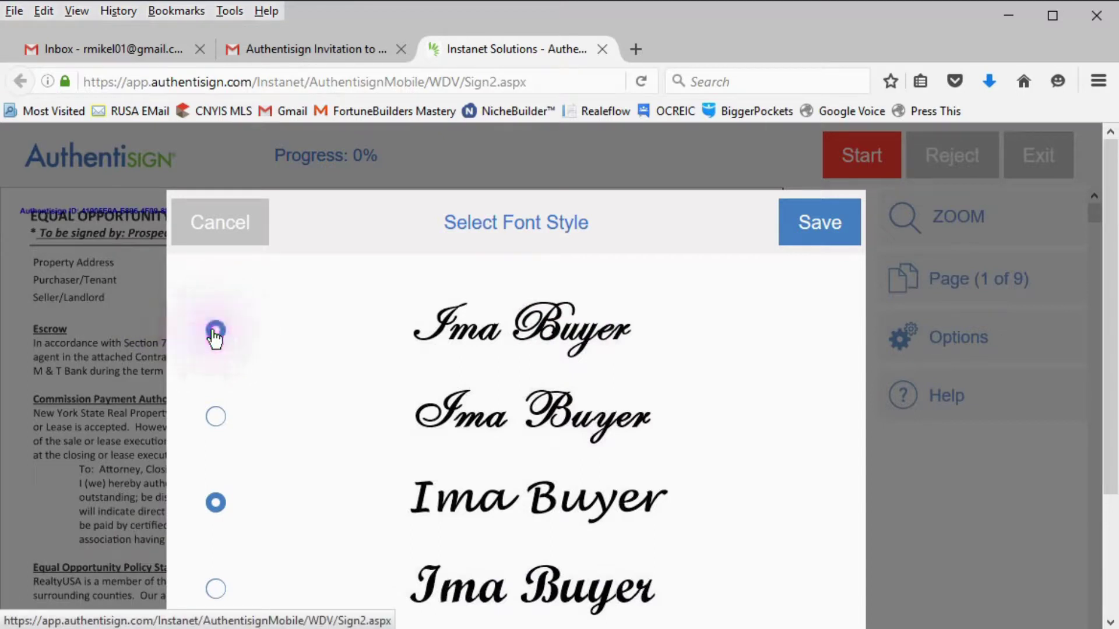
{"action": "left_click", "coordinate": [822, 231]}
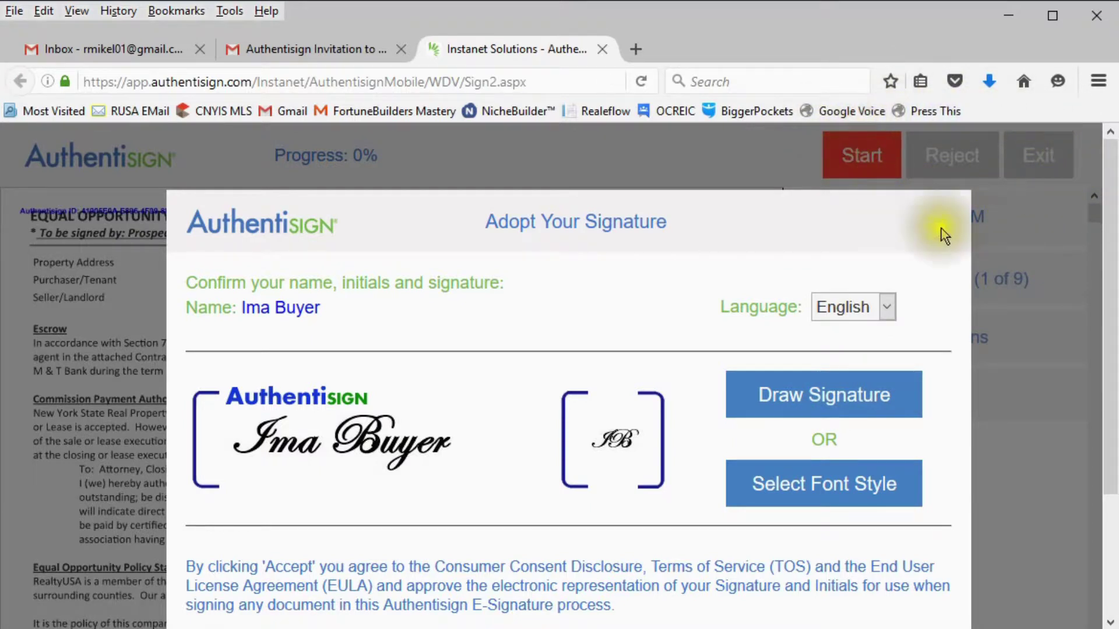
{"action": "left_click_drag", "start_coordinate": [1110, 254], "coordinate": [1100, 408]}
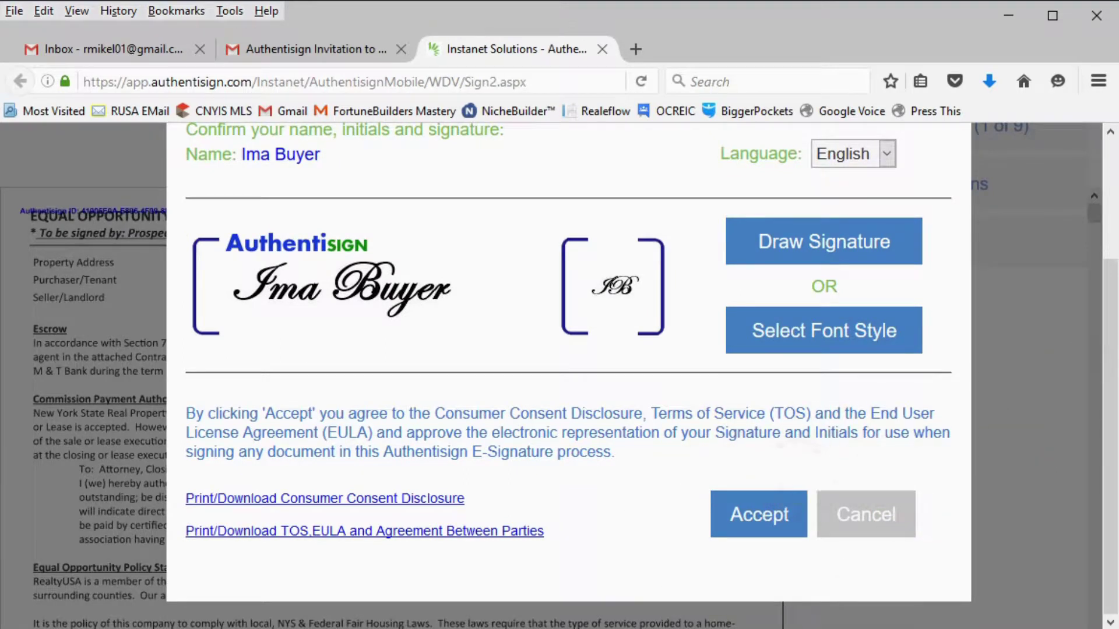
{"action": "scroll", "coordinate": [1107, 309], "scroll_direction": "up", "scroll_amount": 5}
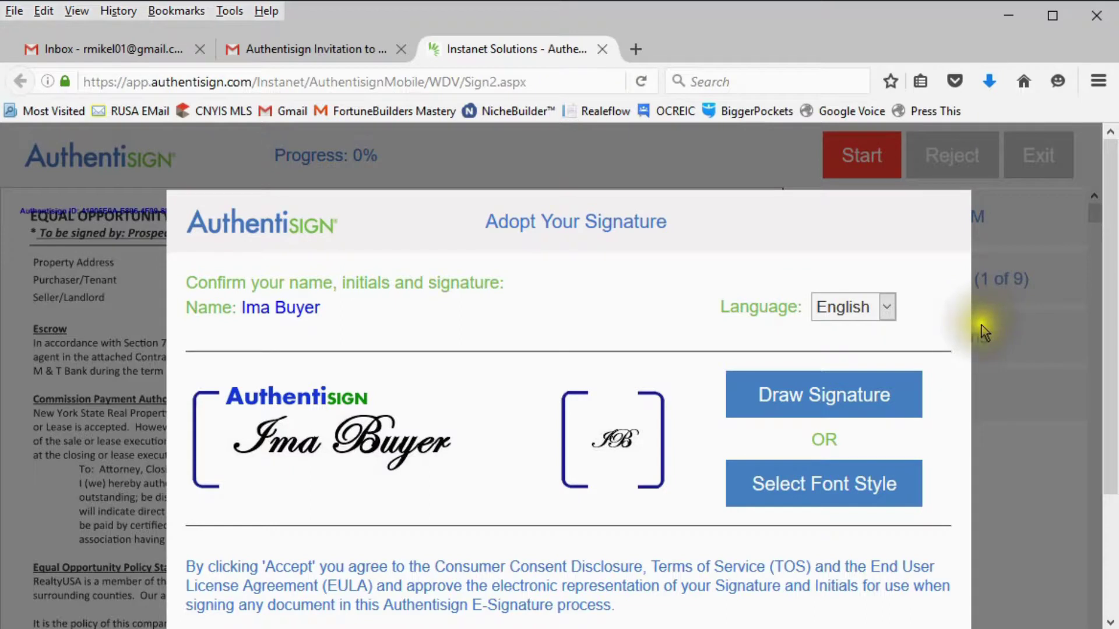
Step: Draw the buyer's full name by hand in cursive as the signature and proceed to the initials
{"action": "left_click", "coordinate": [824, 408]}
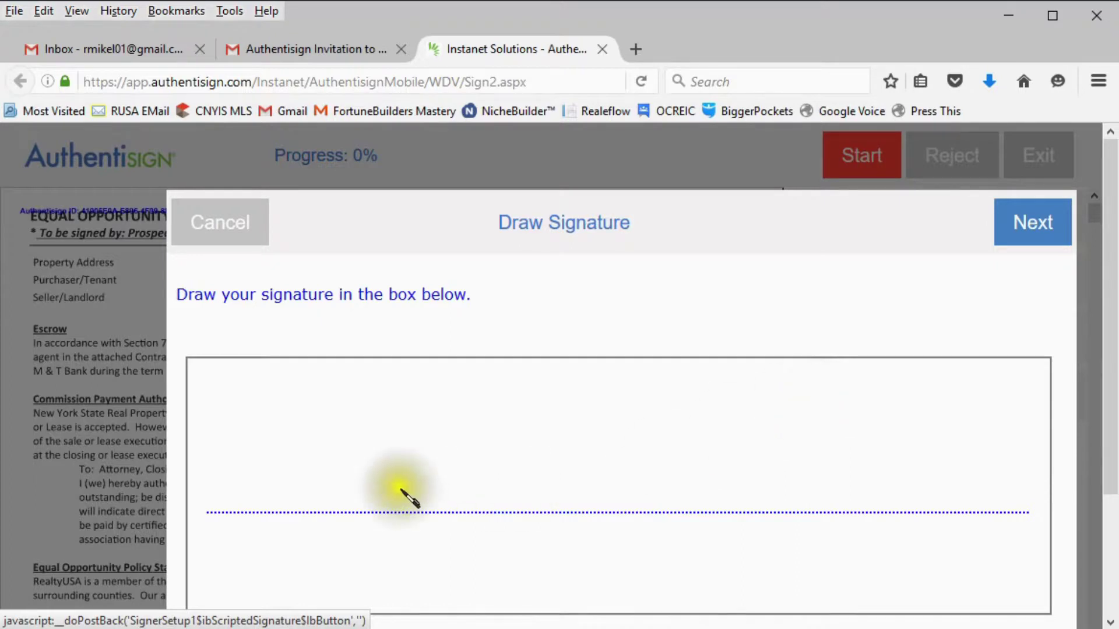
{"action": "mouse_move", "coordinate": [400, 489]}
{"action": "left_mouse_down"}
{"action": "mouse_move", "coordinate": [259, 578]}
{"action": "mouse_move", "coordinate": [388, 512]}
{"action": "mouse_move", "coordinate": [335, 493]}
{"action": "mouse_move", "coordinate": [268, 504]}
{"action": "left_mouse_up"}
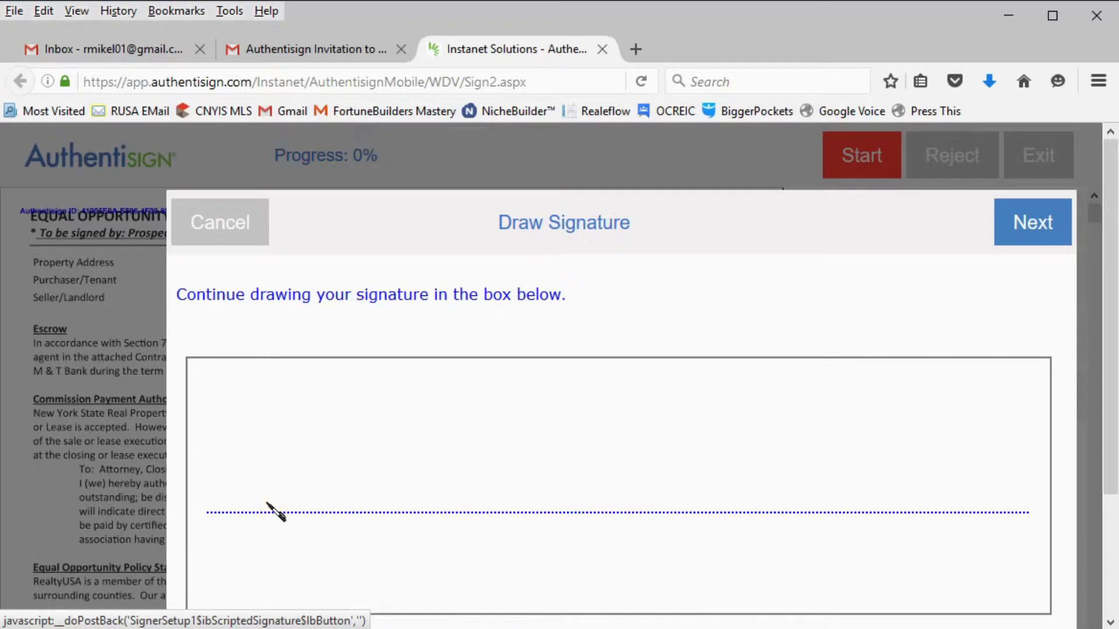
{"action": "left_click_drag", "start_coordinate": [268, 503], "coordinate": [281, 490]}
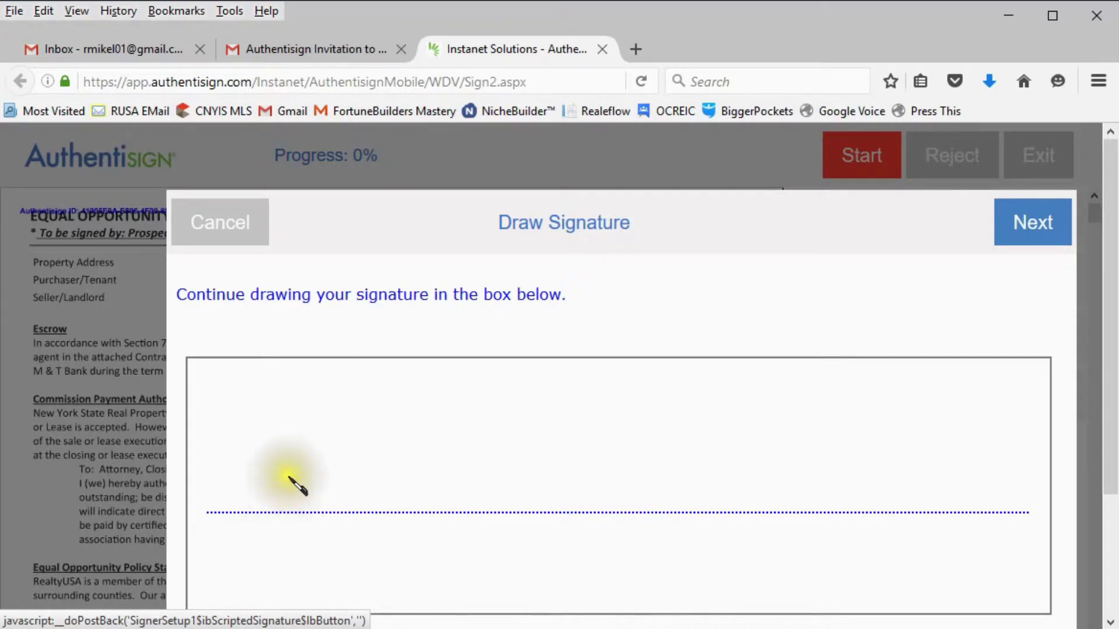
{"action": "left_click", "coordinate": [291, 474]}
{"action": "left_click", "coordinate": [289, 479]}
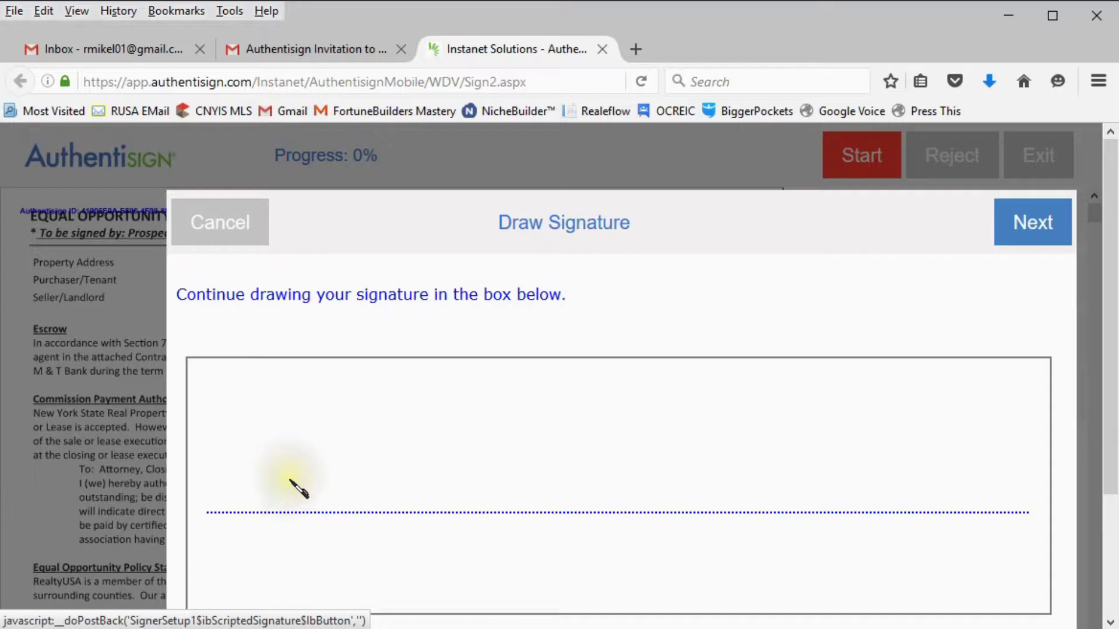
{"action": "mouse_move", "coordinate": [295, 482]}
{"action": "left_mouse_down"}
{"action": "mouse_move", "coordinate": [279, 483]}
{"action": "mouse_move", "coordinate": [318, 502]}
{"action": "mouse_move", "coordinate": [349, 407]}
{"action": "mouse_move", "coordinate": [335, 446]}
{"action": "mouse_move", "coordinate": [341, 492]}
{"action": "mouse_move", "coordinate": [353, 499]}
{"action": "mouse_move", "coordinate": [373, 475]}
{"action": "mouse_move", "coordinate": [385, 498]}
{"action": "mouse_move", "coordinate": [399, 478]}
{"action": "mouse_move", "coordinate": [408, 504]}
{"action": "mouse_move", "coordinate": [424, 470]}
{"action": "mouse_move", "coordinate": [437, 502]}
{"action": "mouse_move", "coordinate": [514, 475]}
{"action": "mouse_move", "coordinate": [473, 470]}
{"action": "mouse_move", "coordinate": [490, 509]}
{"action": "mouse_move", "coordinate": [511, 475]}
{"action": "mouse_move", "coordinate": [518, 507]}
{"action": "mouse_move", "coordinate": [529, 512]}
{"action": "mouse_move", "coordinate": [541, 489]}
{"action": "left_mouse_up"}
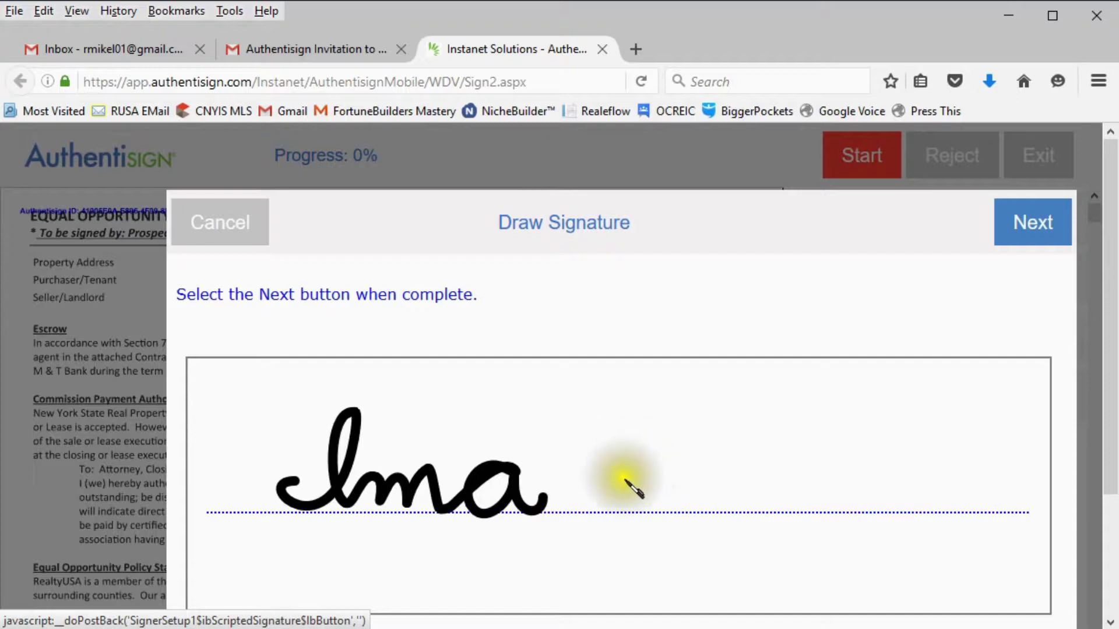
{"action": "mouse_move", "coordinate": [603, 512]}
{"action": "left_mouse_down"}
{"action": "mouse_move", "coordinate": [607, 479]}
{"action": "mouse_move", "coordinate": [662, 419]}
{"action": "mouse_move", "coordinate": [657, 499]}
{"action": "mouse_move", "coordinate": [612, 490]}
{"action": "mouse_move", "coordinate": [644, 505]}
{"action": "mouse_move", "coordinate": [679, 483]}
{"action": "mouse_move", "coordinate": [675, 497]}
{"action": "mouse_move", "coordinate": [692, 499]}
{"action": "mouse_move", "coordinate": [702, 482]}
{"action": "mouse_move", "coordinate": [708, 504]}
{"action": "mouse_move", "coordinate": [727, 477]}
{"action": "mouse_move", "coordinate": [739, 505]}
{"action": "mouse_move", "coordinate": [765, 475]}
{"action": "mouse_move", "coordinate": [742, 538]}
{"action": "mouse_move", "coordinate": [795, 499]}
{"action": "mouse_move", "coordinate": [800, 474]}
{"action": "mouse_move", "coordinate": [784, 481]}
{"action": "mouse_move", "coordinate": [793, 506]}
{"action": "mouse_move", "coordinate": [845, 470]}
{"action": "mouse_move", "coordinate": [846, 501]}
{"action": "mouse_move", "coordinate": [862, 488]}
{"action": "mouse_move", "coordinate": [872, 499]}
{"action": "left_mouse_up"}
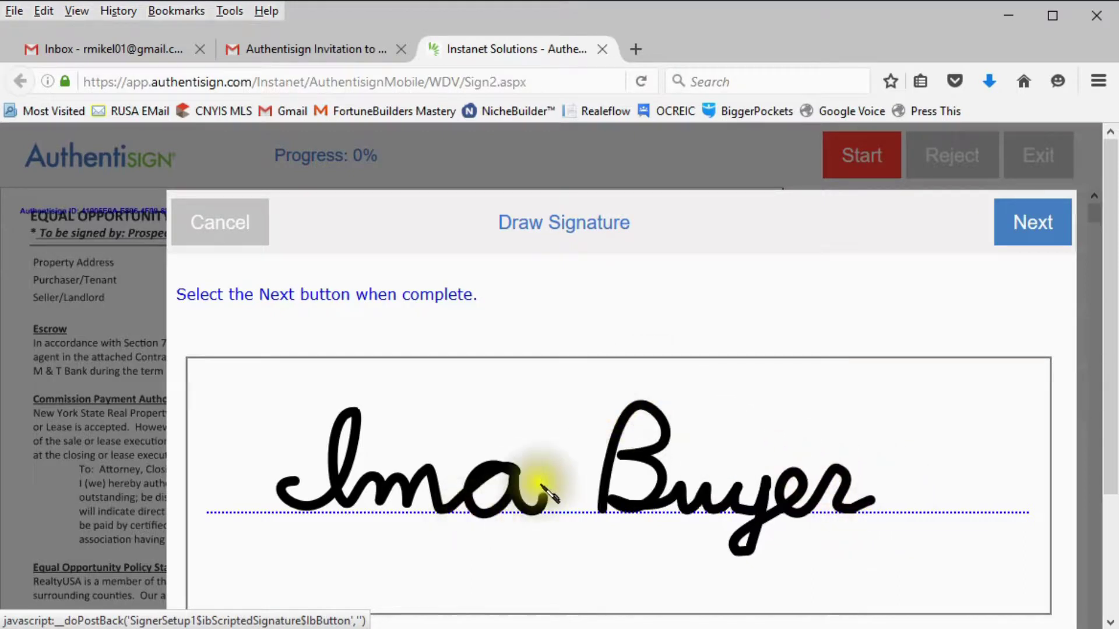
{"action": "left_click", "coordinate": [1047, 233]}
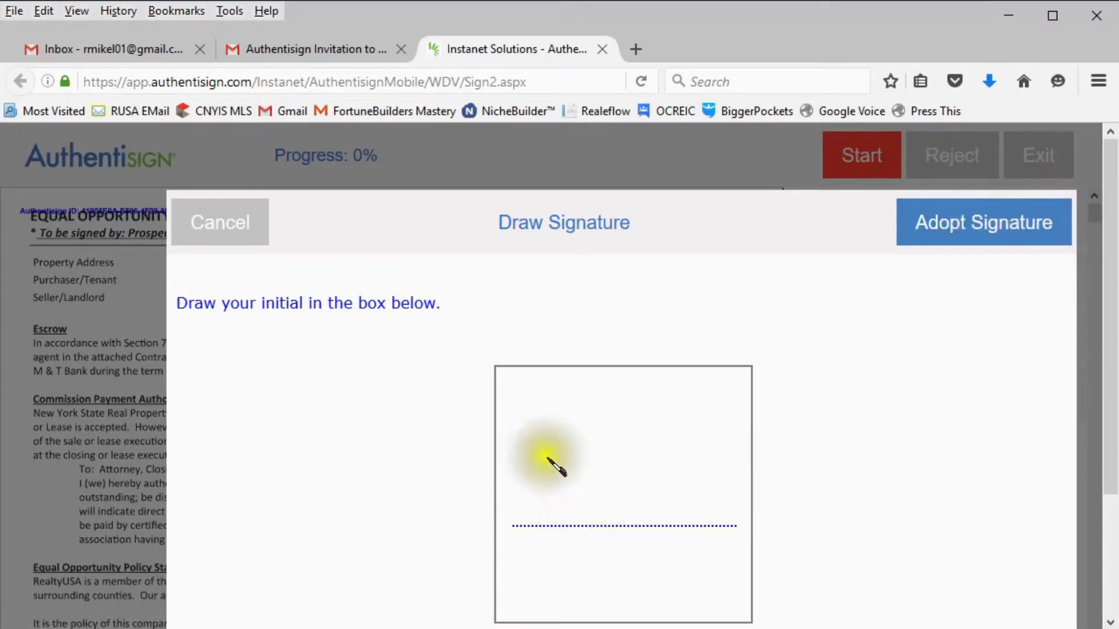
Step: Draw the buyer's initials in block letters with a period after each, and clear the drawing
{"action": "mouse_move", "coordinate": [539, 452]}
{"action": "left_mouse_down"}
{"action": "mouse_move", "coordinate": [617, 441]}
{"action": "mouse_move", "coordinate": [584, 525]}
{"action": "mouse_move", "coordinate": [624, 510]}
{"action": "left_mouse_up"}
{"action": "left_click_drag", "start_coordinate": [637, 441], "coordinate": [654, 526]}
{"action": "mouse_move", "coordinate": [637, 441]}
{"action": "left_mouse_down"}
{"action": "mouse_move", "coordinate": [682, 428]}
{"action": "mouse_move", "coordinate": [679, 460]}
{"action": "mouse_move", "coordinate": [652, 473]}
{"action": "mouse_move", "coordinate": [655, 458]}
{"action": "mouse_move", "coordinate": [692, 462]}
{"action": "mouse_move", "coordinate": [707, 513]}
{"action": "mouse_move", "coordinate": [657, 518]}
{"action": "left_mouse_up"}
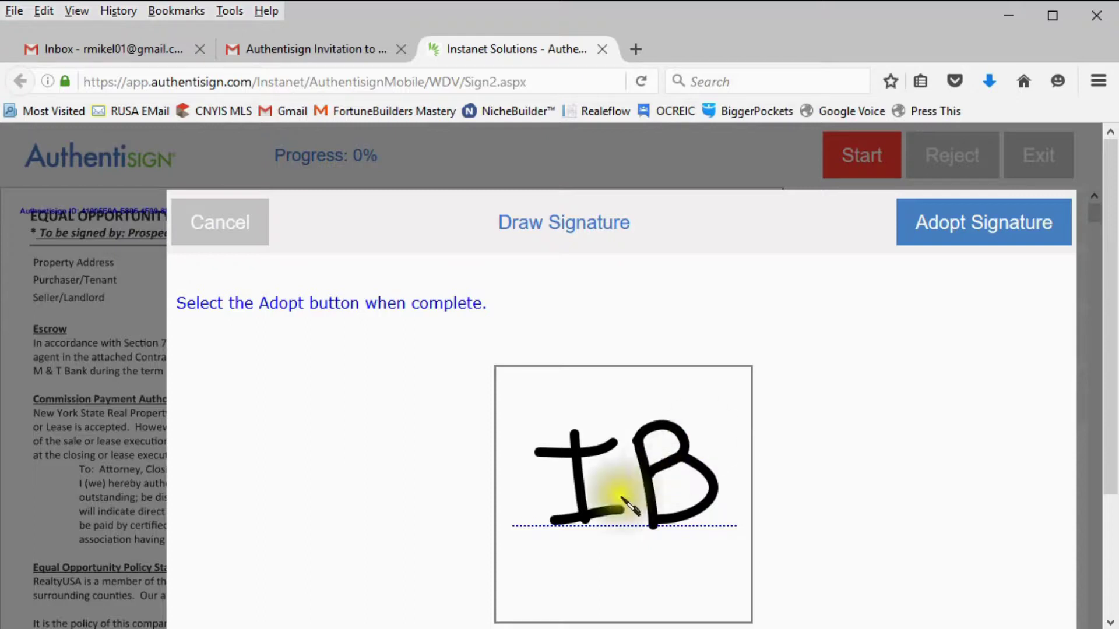
{"action": "left_click", "coordinate": [634, 509]}
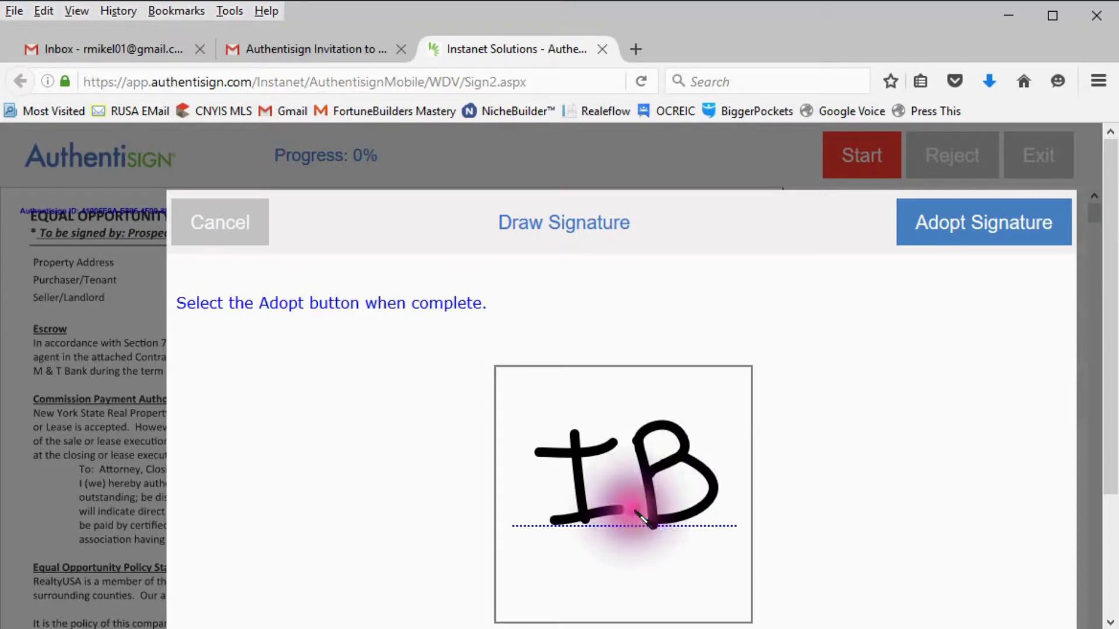
{"action": "left_click", "coordinate": [734, 502]}
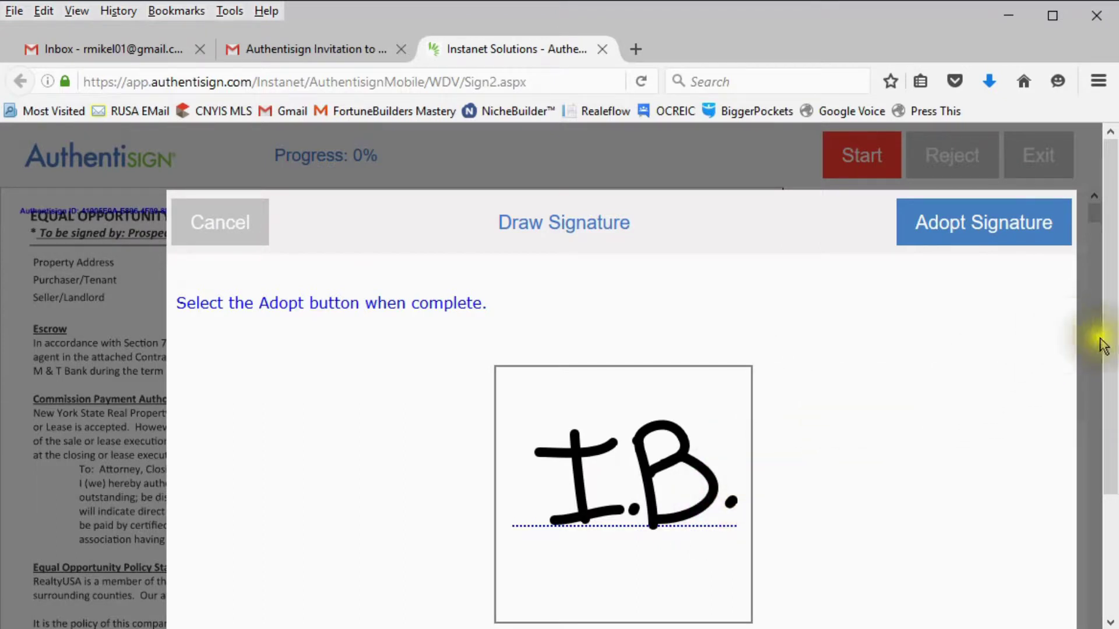
{"action": "left_click_drag", "start_coordinate": [1103, 345], "coordinate": [1107, 448]}
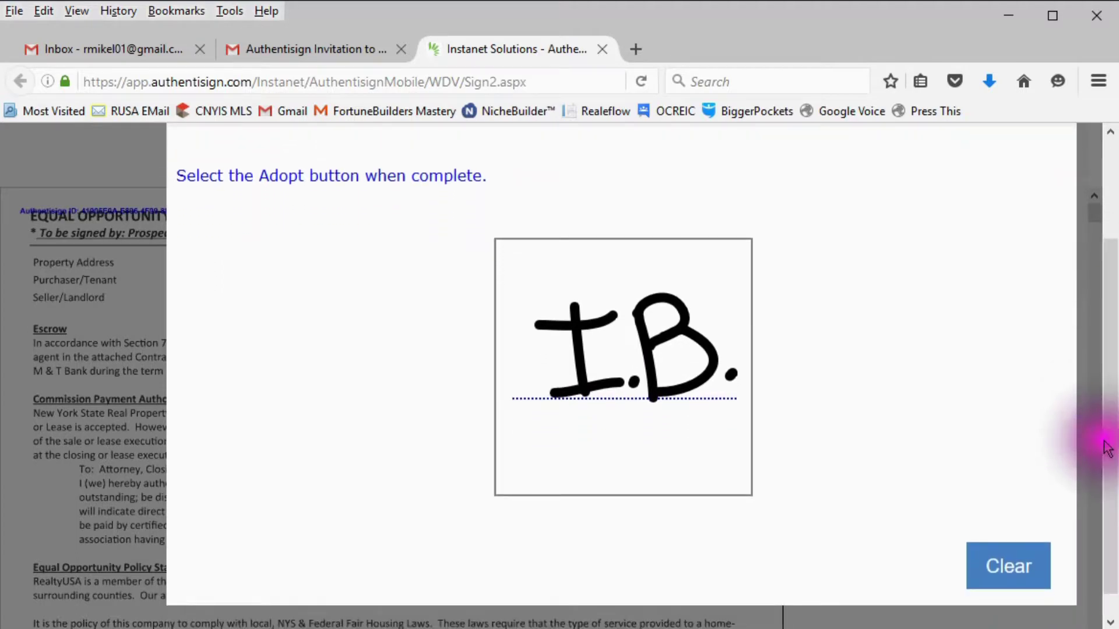
{"action": "left_click", "coordinate": [1010, 571]}
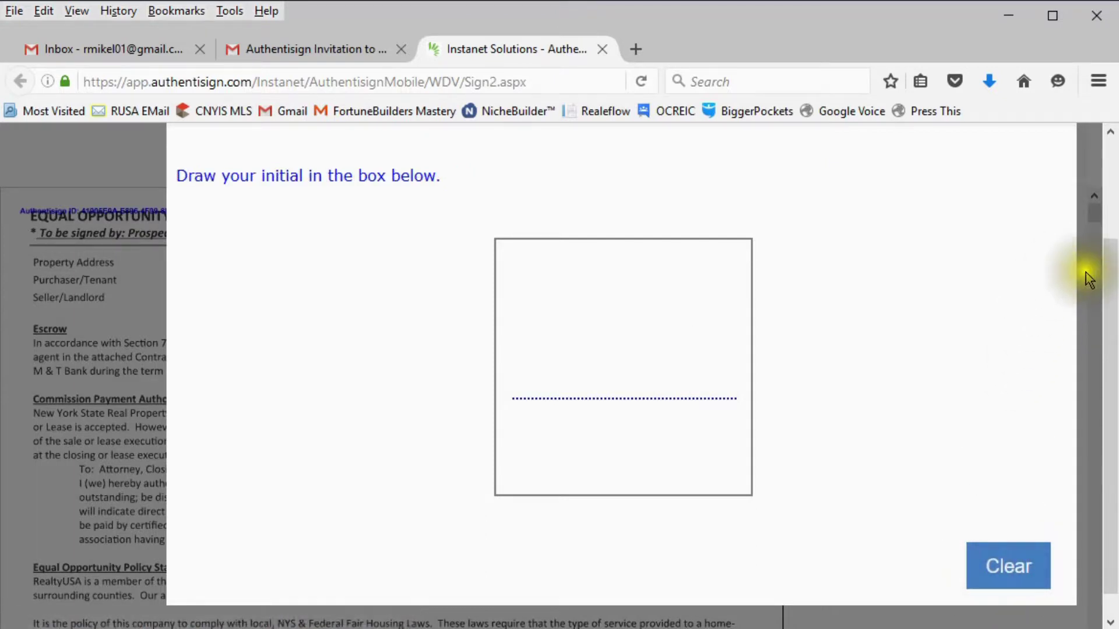
Step: Draw the buyer's initials in cursive with a period after each and adopt the hand-drawn signature
{"action": "left_click_drag", "start_coordinate": [1111, 275], "coordinate": [1102, 187]}
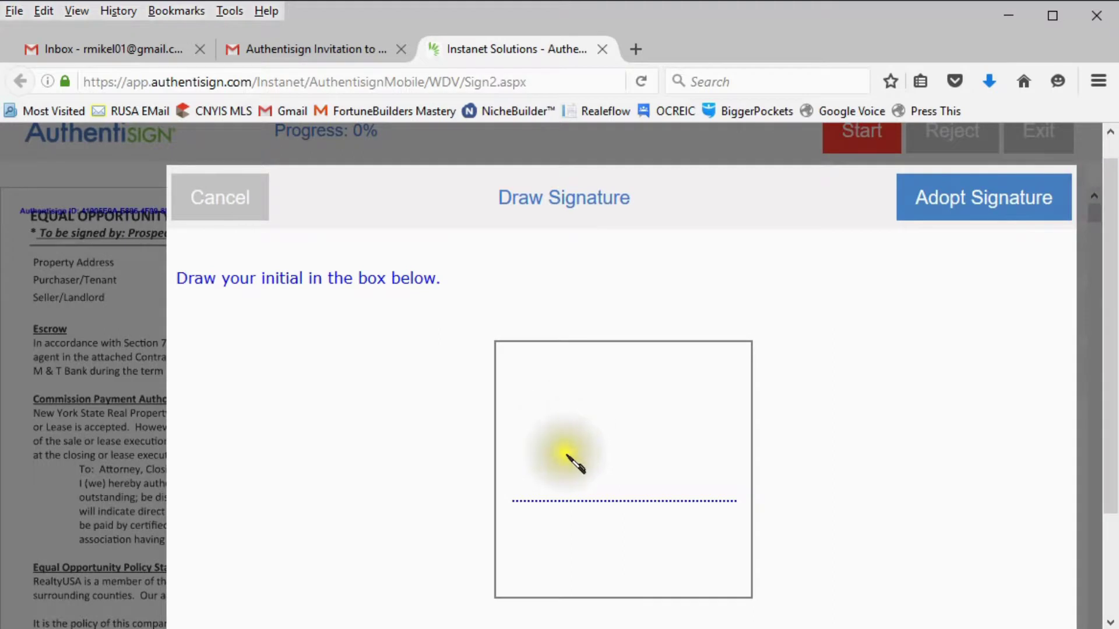
{"action": "mouse_move", "coordinate": [550, 455]}
{"action": "left_mouse_down"}
{"action": "mouse_move", "coordinate": [544, 495]}
{"action": "mouse_move", "coordinate": [606, 381]}
{"action": "mouse_move", "coordinate": [596, 501]}
{"action": "mouse_move", "coordinate": [634, 435]}
{"action": "mouse_move", "coordinate": [682, 432]}
{"action": "mouse_move", "coordinate": [666, 441]}
{"action": "mouse_move", "coordinate": [664, 498]}
{"action": "mouse_move", "coordinate": [637, 480]}
{"action": "left_mouse_up"}
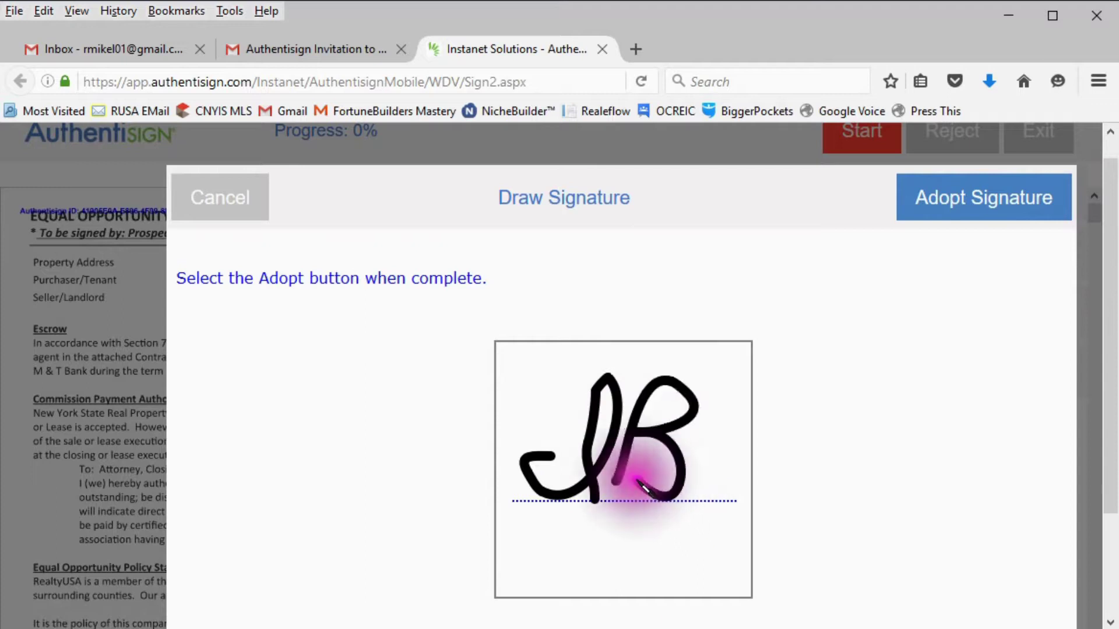
{"action": "left_click", "coordinate": [611, 496]}
{"action": "left_click", "coordinate": [697, 497]}
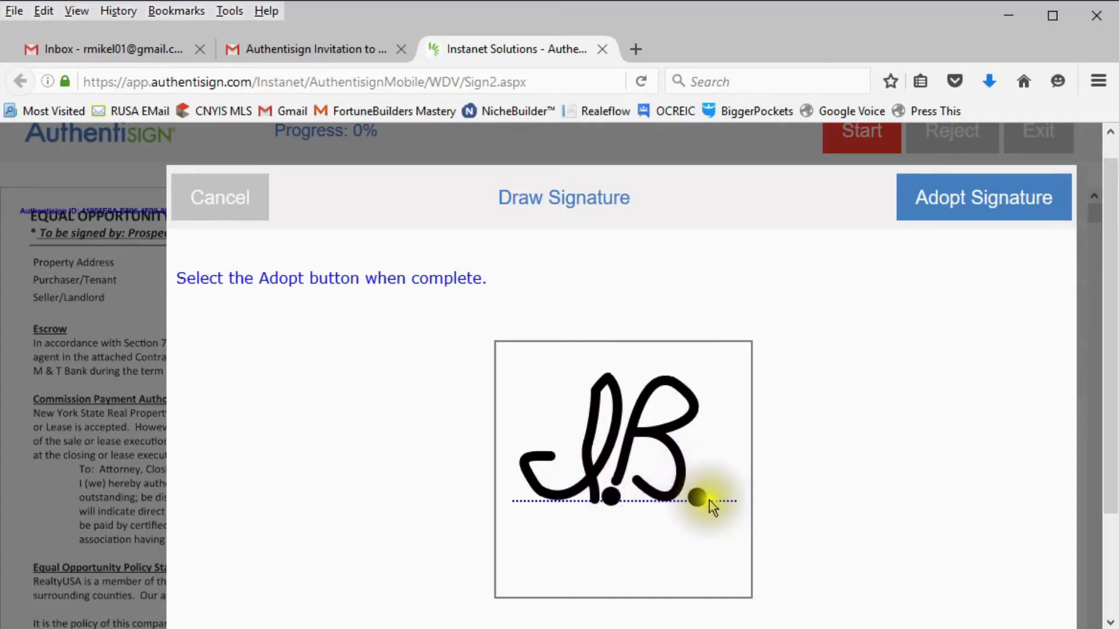
{"action": "left_click", "coordinate": [980, 205]}
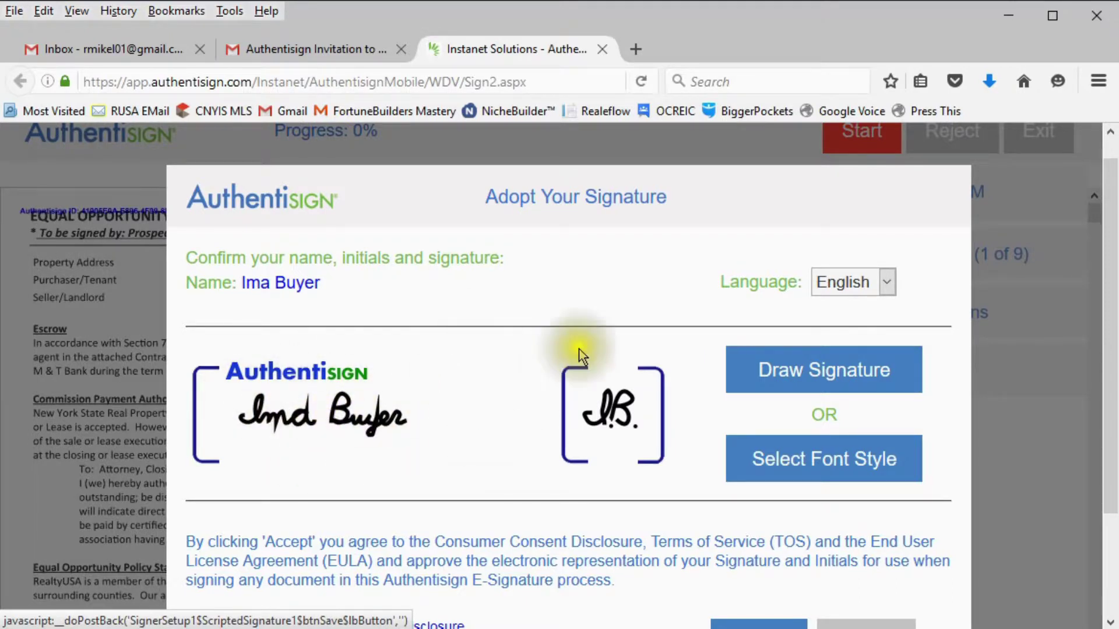
Step: Replace the hand-drawn signature and initials with the first script font style, save it, and accept the consent terms
{"action": "left_click", "coordinate": [830, 465]}
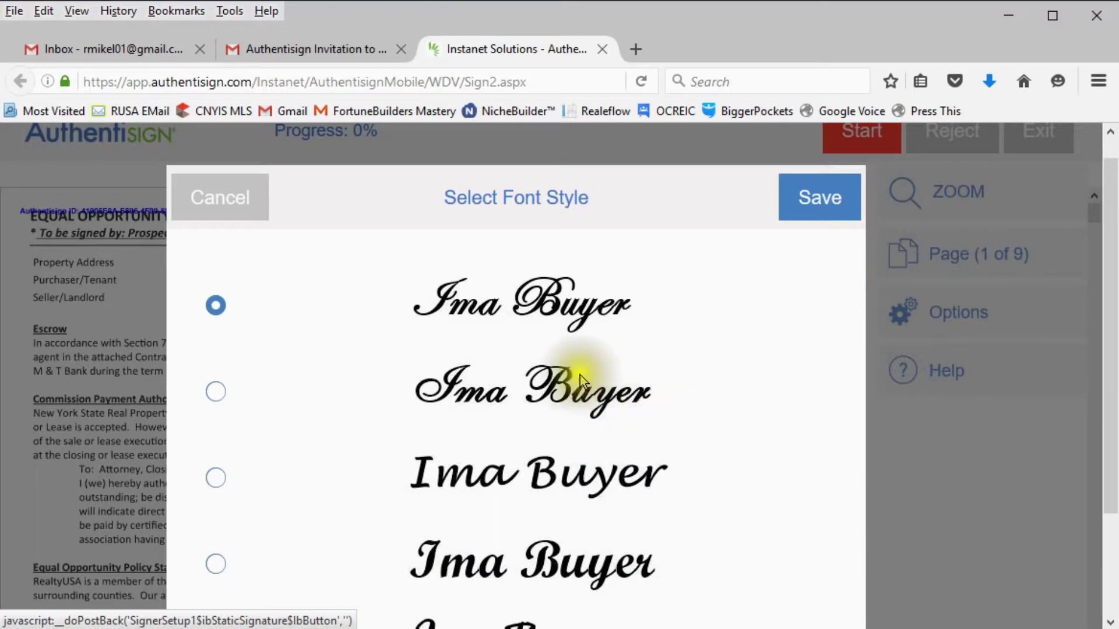
{"action": "left_click", "coordinate": [560, 309]}
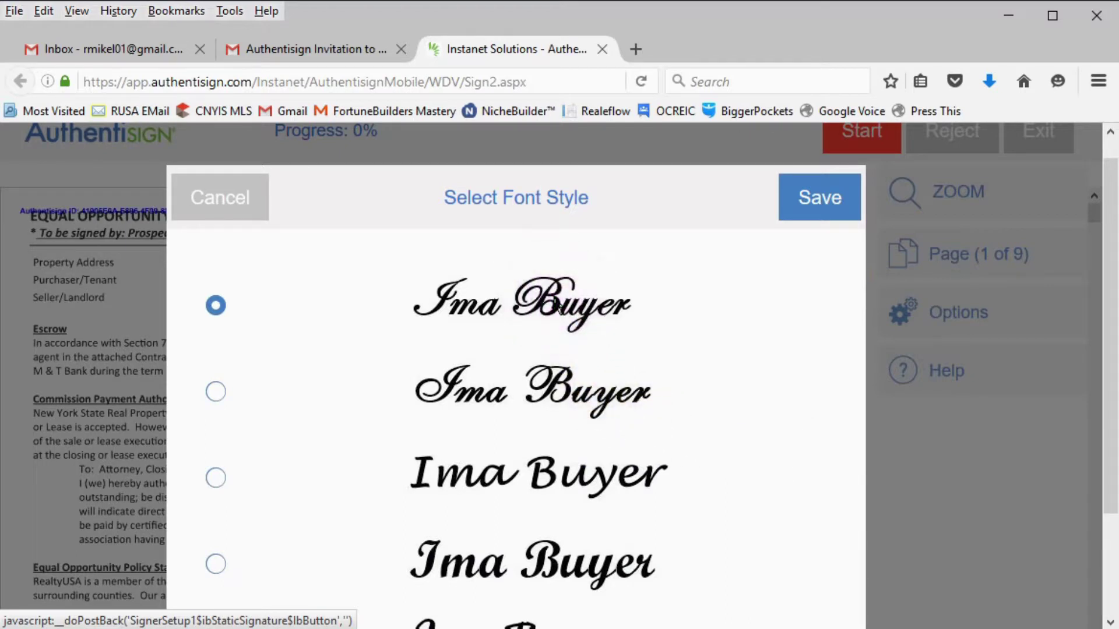
{"action": "left_click", "coordinate": [808, 207]}
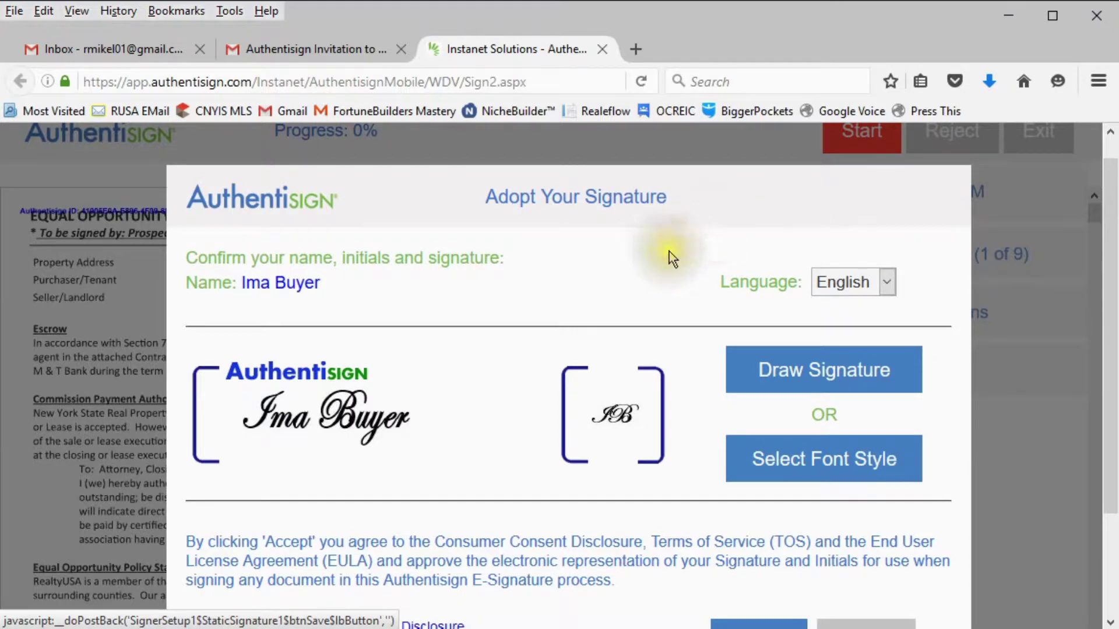
{"action": "scroll", "coordinate": [492, 299], "scroll_direction": "down", "scroll_amount": 2}
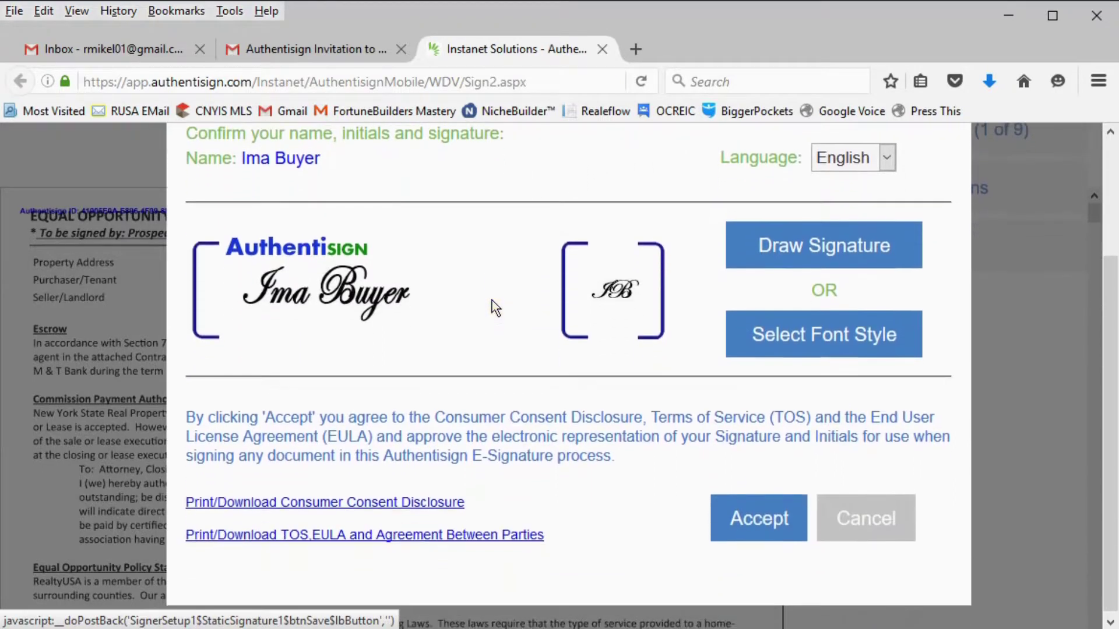
{"action": "left_click", "coordinate": [749, 523]}
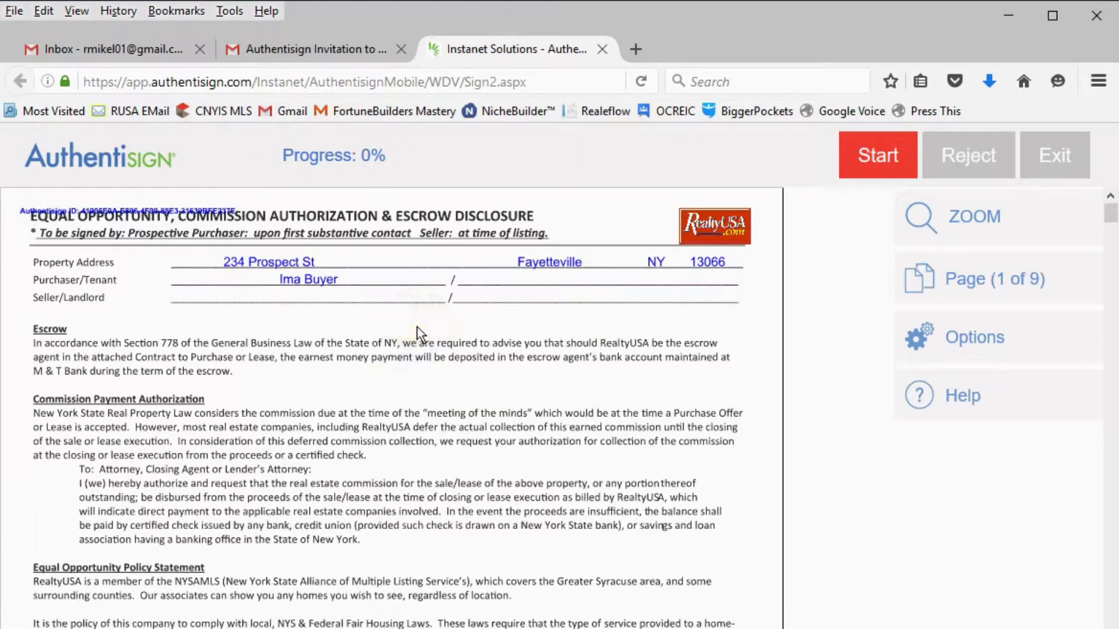
Step: Review the escrow disclosure on page 1 down to the purchaser's signature and date fields and the sales associate certification
{"action": "scroll", "coordinate": [530, 273], "scroll_direction": "down", "scroll_amount": 1}
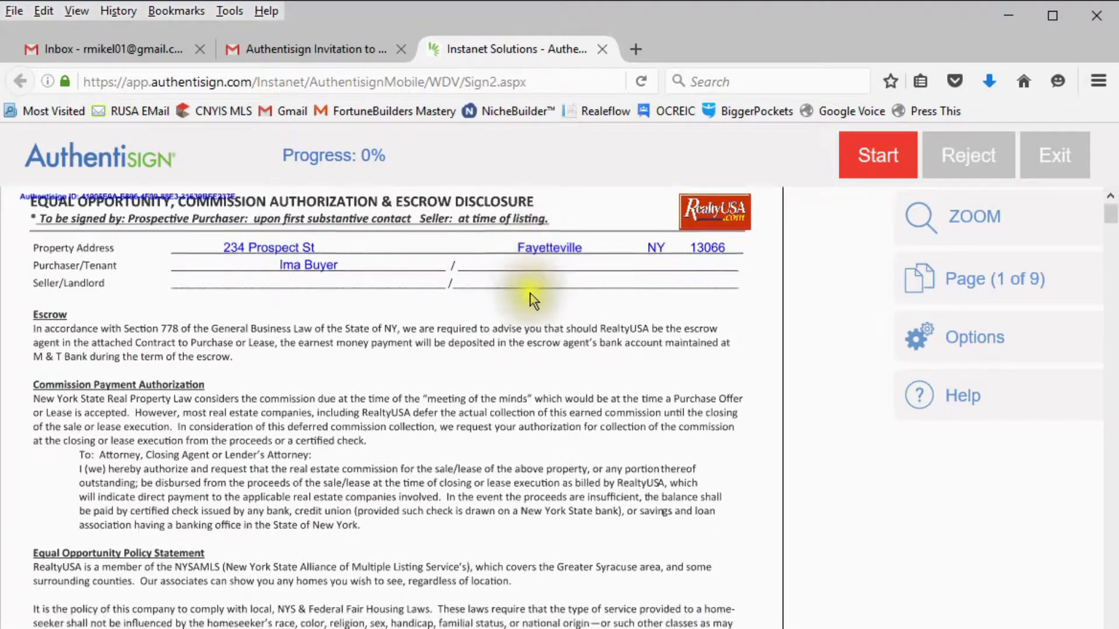
{"action": "scroll", "coordinate": [615, 312], "scroll_direction": "up", "scroll_amount": 1}
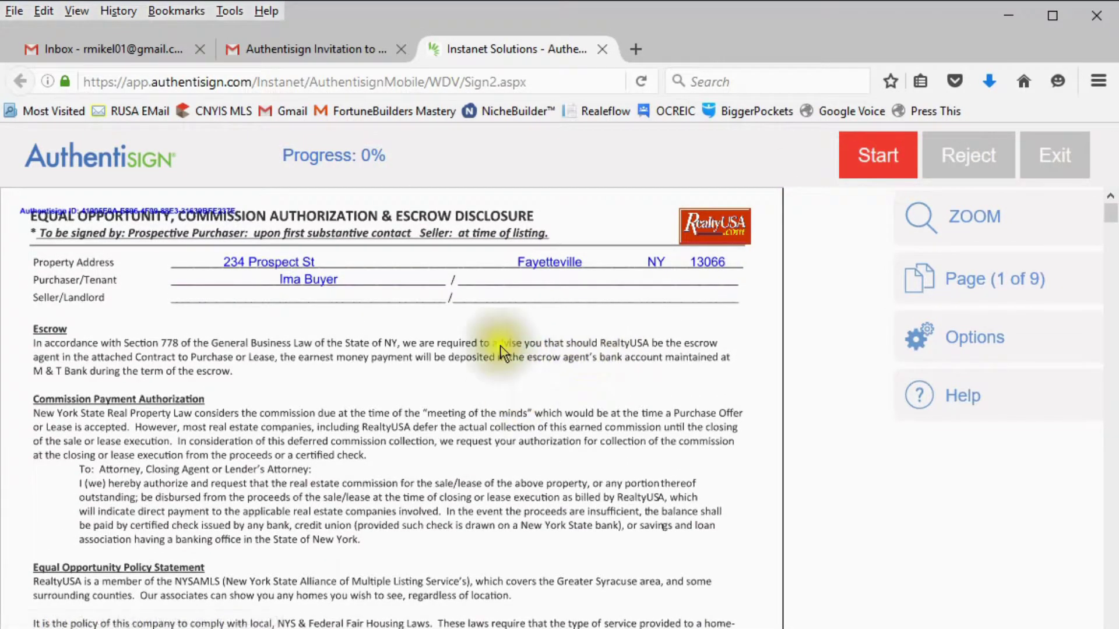
{"action": "scroll", "coordinate": [442, 344], "scroll_direction": "down", "scroll_amount": 8}
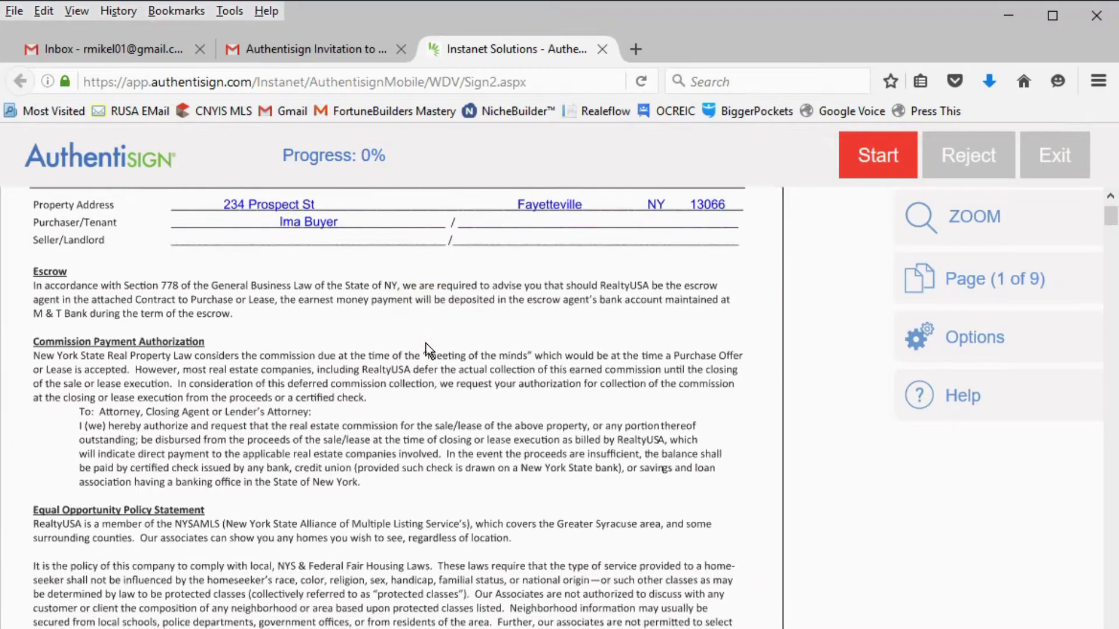
{"action": "scroll", "coordinate": [430, 350], "scroll_direction": "down", "scroll_amount": 3}
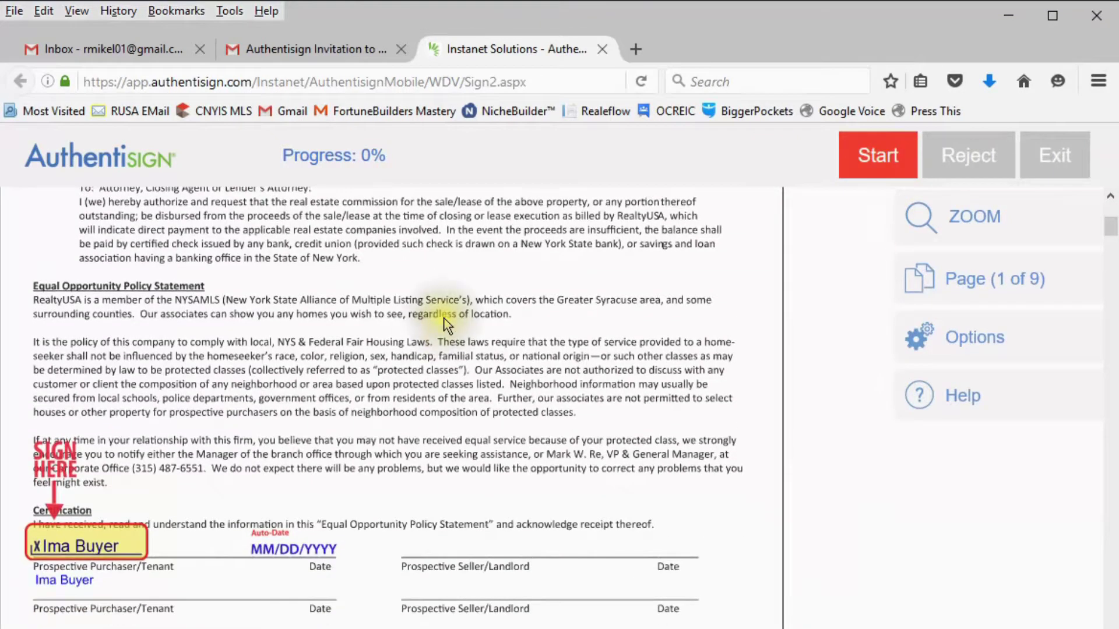
{"action": "scroll", "coordinate": [445, 318], "scroll_direction": "down", "scroll_amount": 2}
{"action": "scroll", "coordinate": [446, 324], "scroll_direction": "down", "scroll_amount": 3}
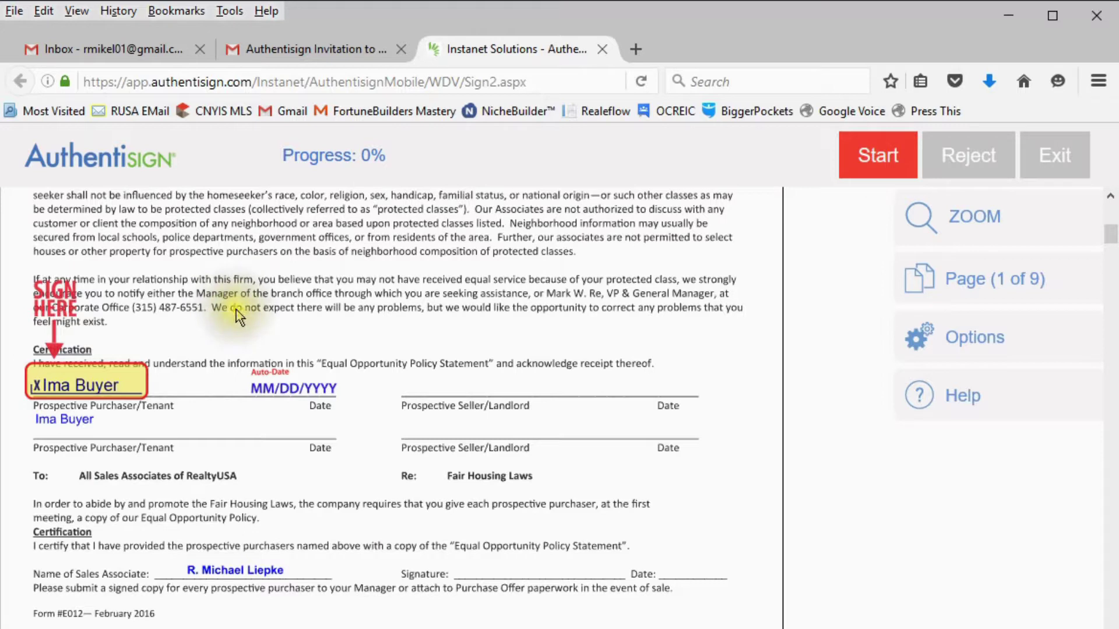
{"action": "scroll", "coordinate": [236, 310], "scroll_direction": "down", "scroll_amount": 3}
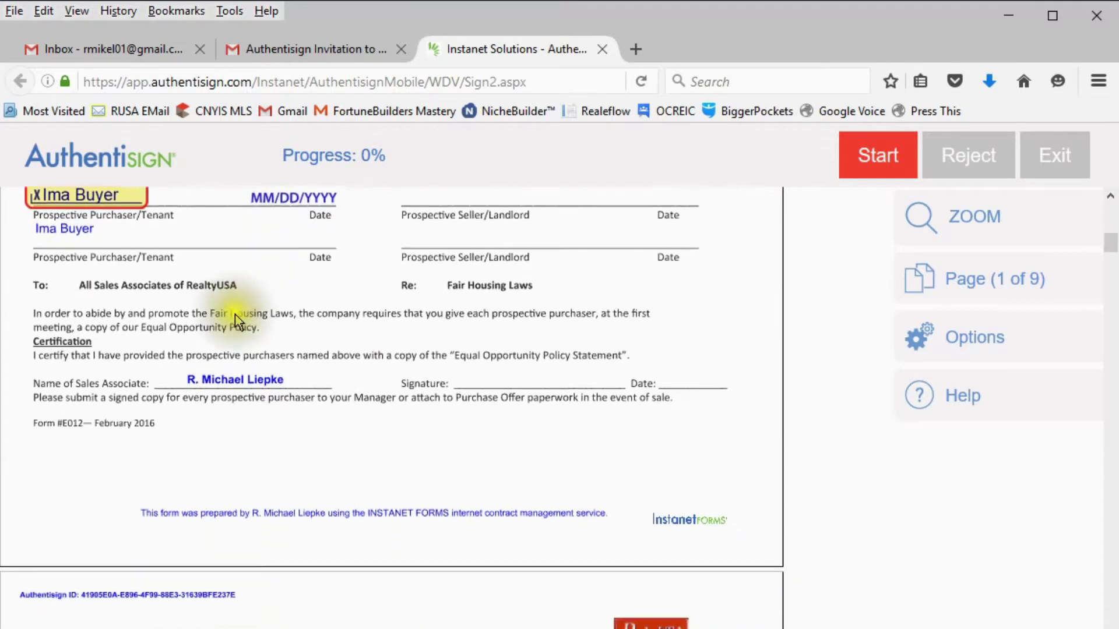
Step: Review the Buyer/Tenant Agency Agreement on pages 2 and 3, checking its terms, initials fields and client signature field
{"action": "scroll", "coordinate": [236, 317], "scroll_direction": "down", "scroll_amount": 5}
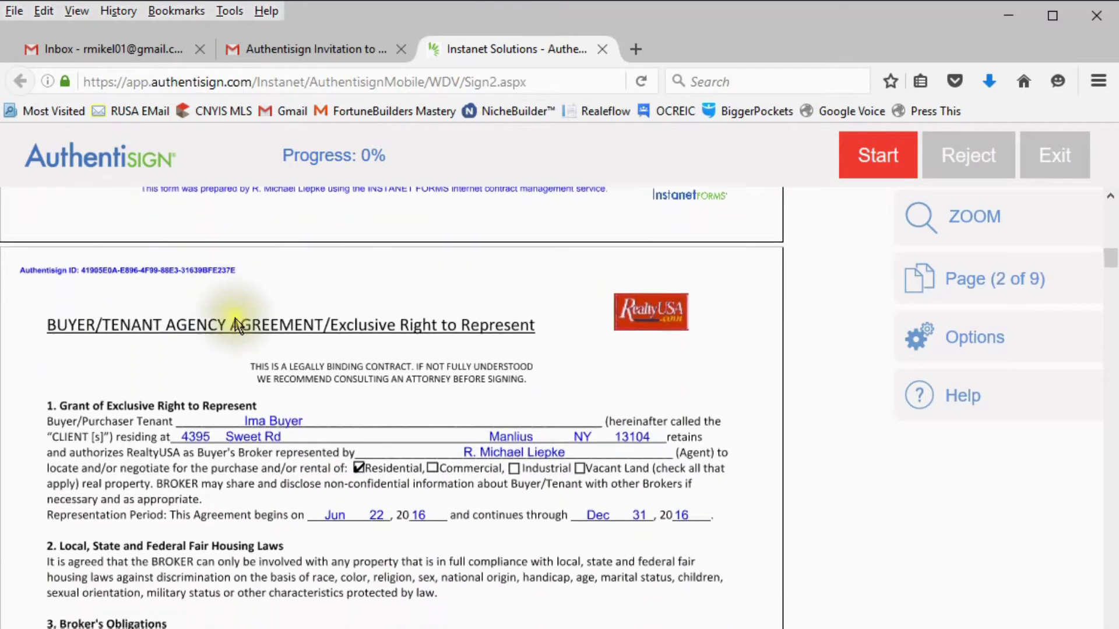
{"action": "scroll", "coordinate": [235, 320], "scroll_direction": "down", "scroll_amount": 4}
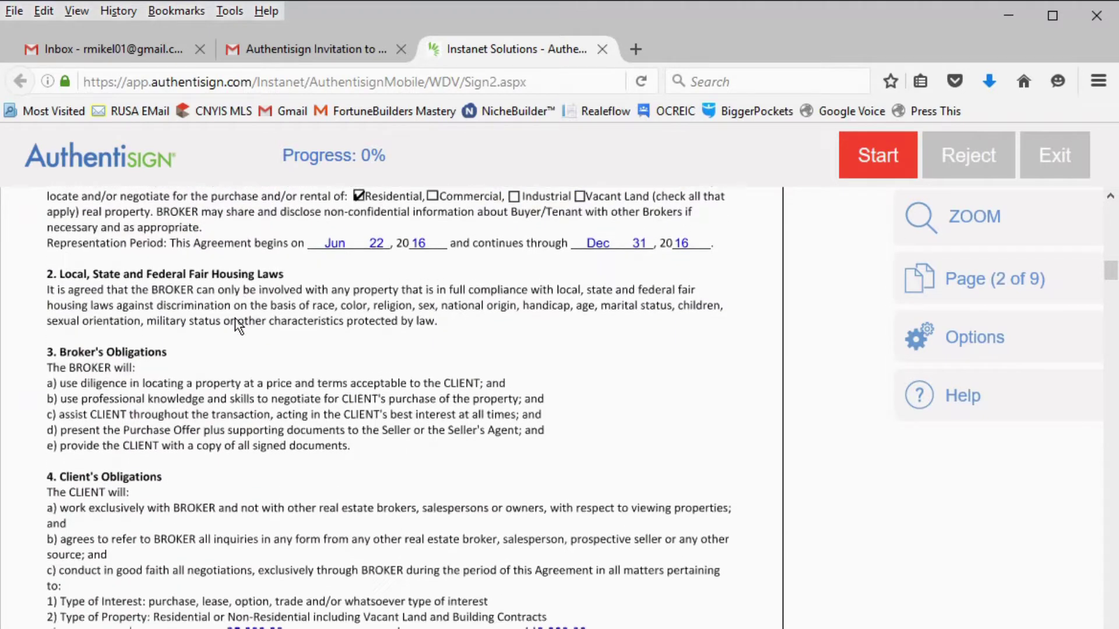
{"action": "scroll", "coordinate": [235, 319], "scroll_direction": "down", "scroll_amount": 4}
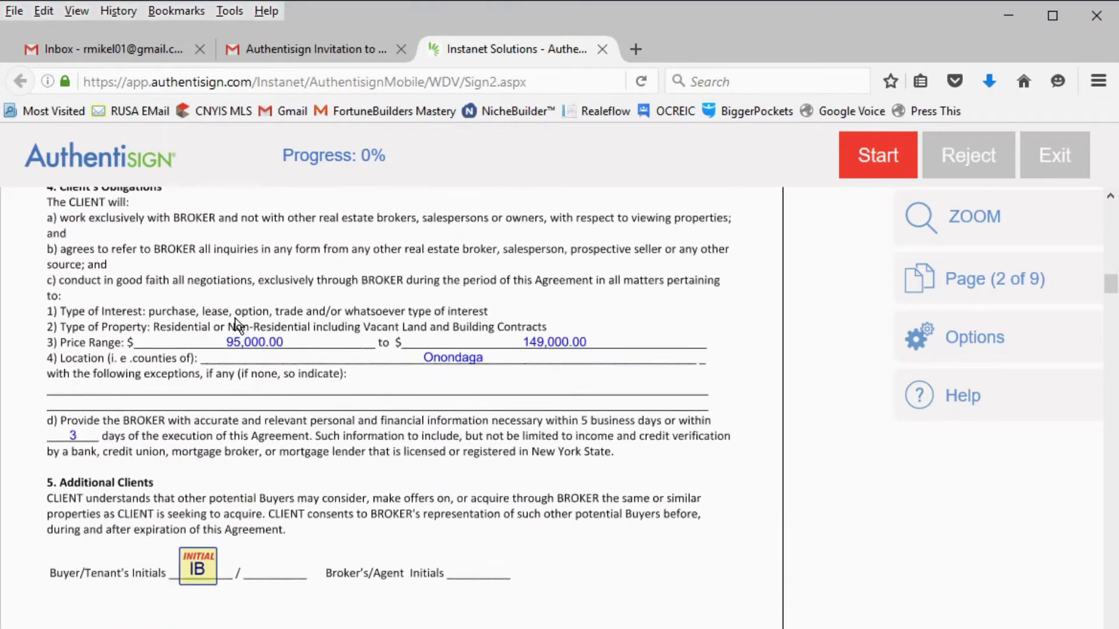
{"action": "scroll", "coordinate": [235, 319], "scroll_direction": "down", "scroll_amount": 4}
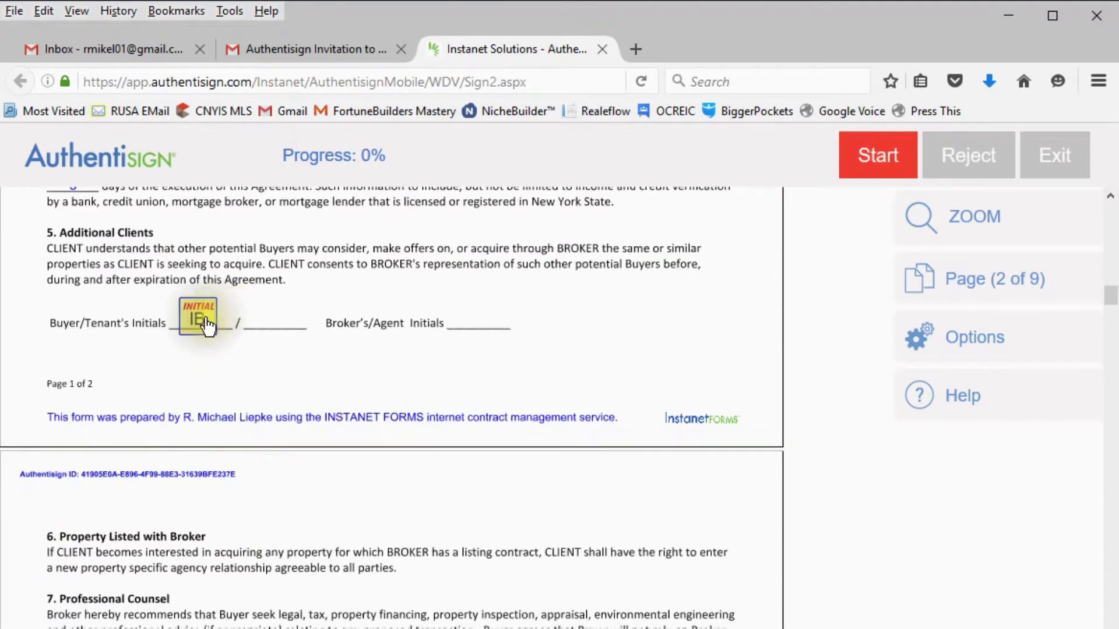
{"action": "scroll", "coordinate": [269, 327], "scroll_direction": "down", "scroll_amount": 3}
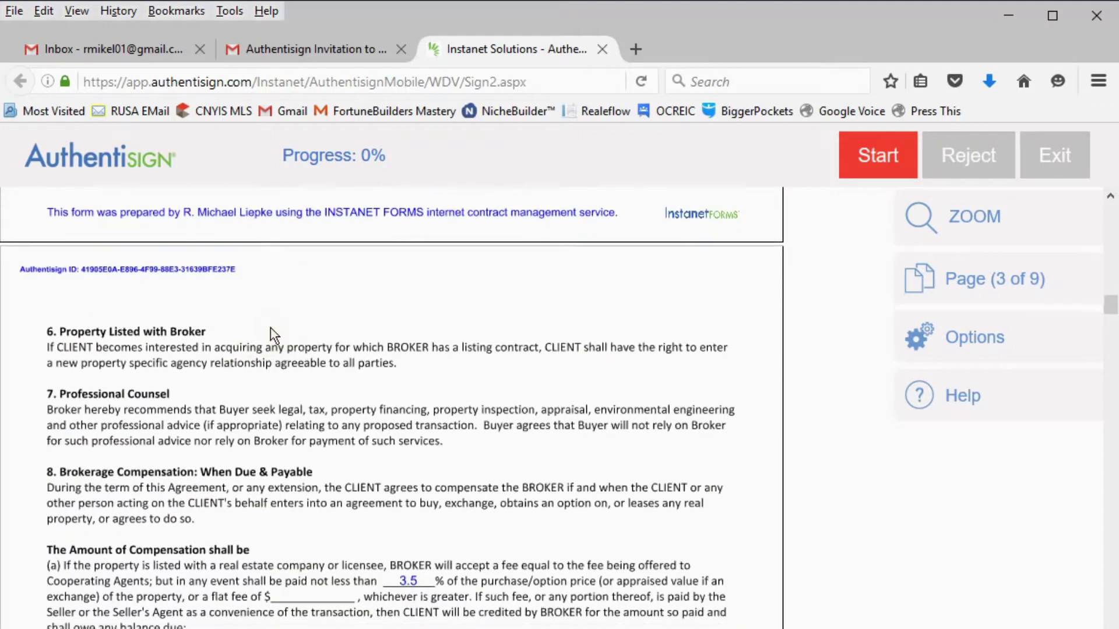
{"action": "scroll", "coordinate": [270, 327], "scroll_direction": "down", "scroll_amount": 6}
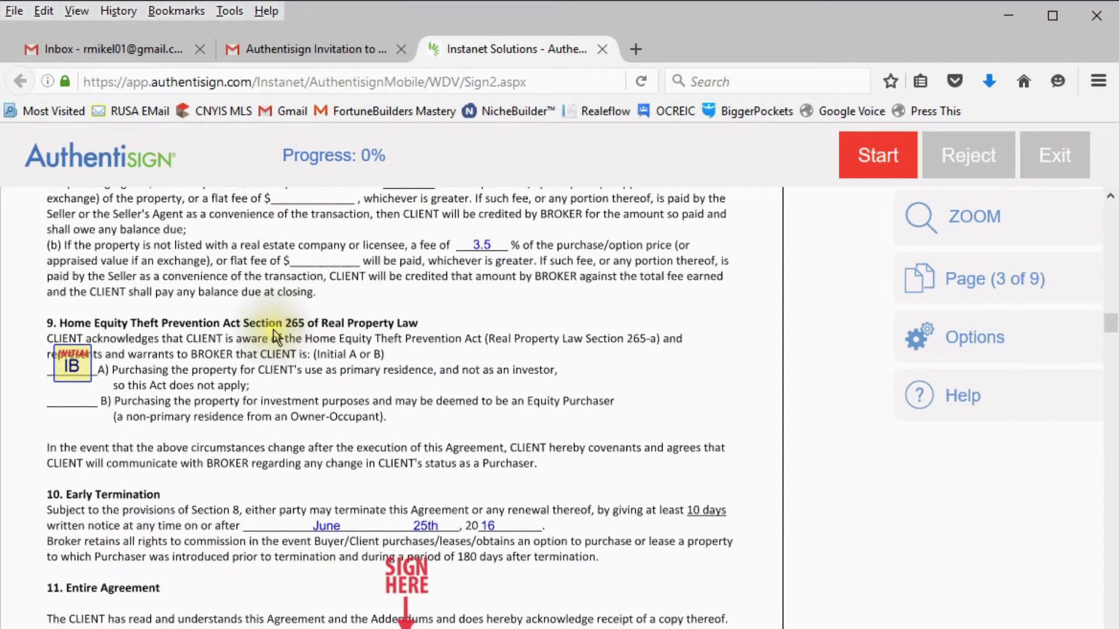
{"action": "scroll", "coordinate": [274, 331], "scroll_direction": "down", "scroll_amount": 3}
{"action": "scroll", "coordinate": [274, 330], "scroll_direction": "down", "scroll_amount": 2}
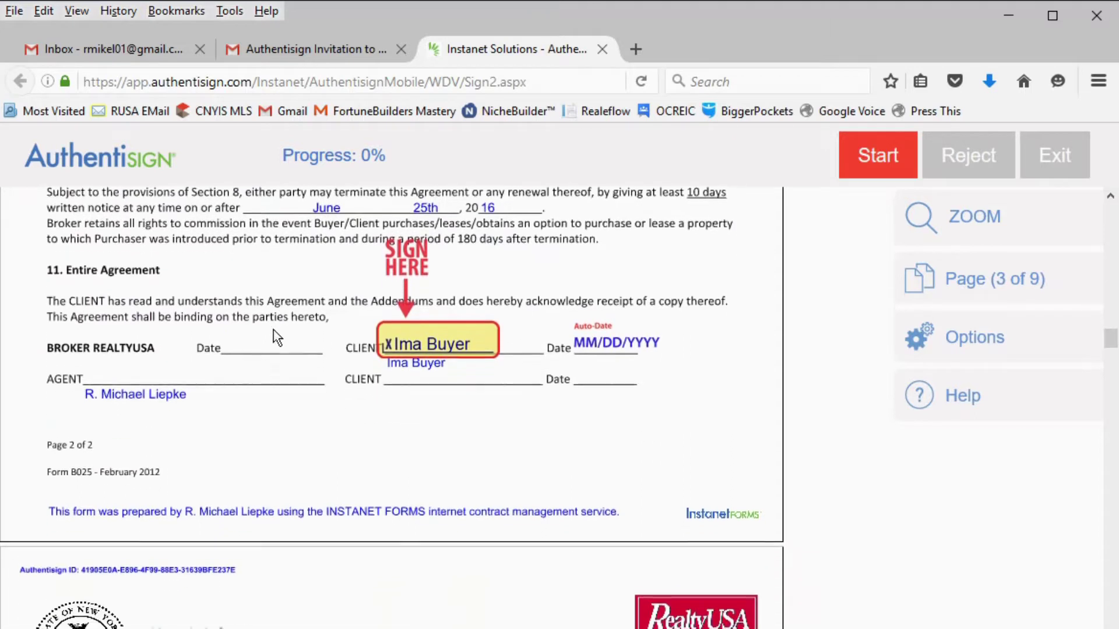
Step: Look through the remaining documents up to page 9, including the closing cost details and the loan estimate's Confirm Receipt section
{"action": "scroll", "coordinate": [289, 345], "scroll_direction": "down", "scroll_amount": 20}
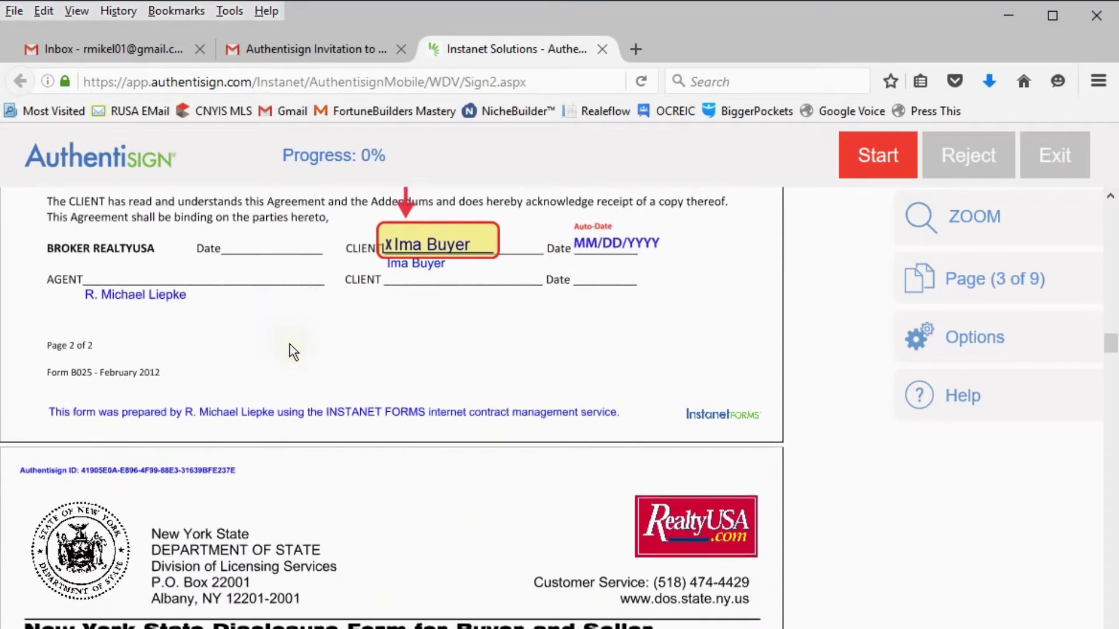
{"action": "scroll", "coordinate": [414, 394], "scroll_direction": "down", "scroll_amount": 15}
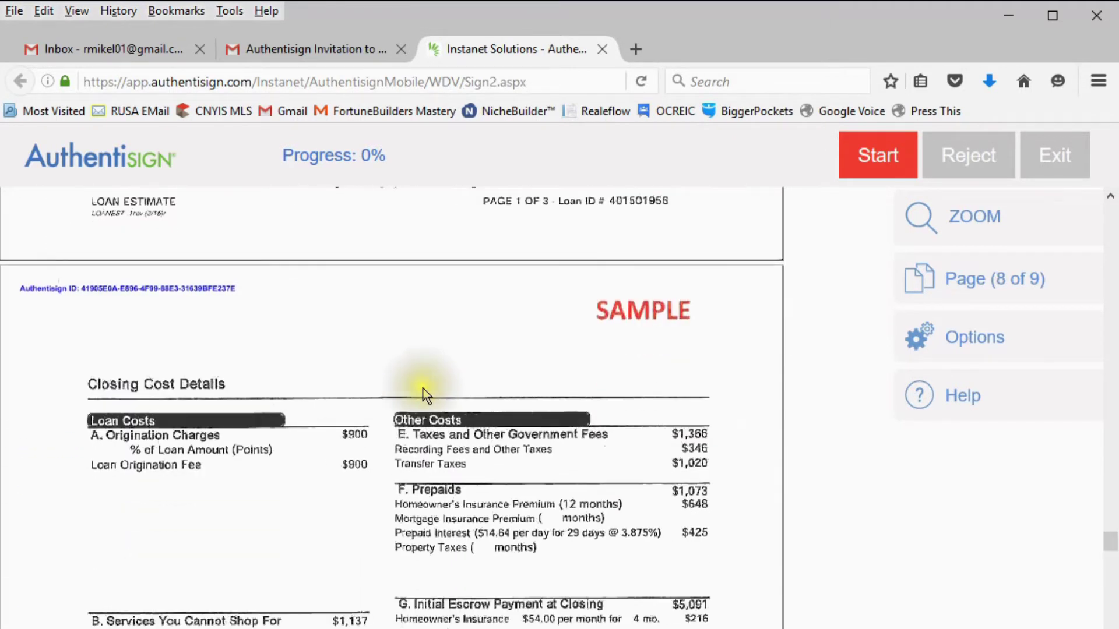
{"action": "scroll", "coordinate": [426, 396], "scroll_direction": "down", "scroll_amount": 12}
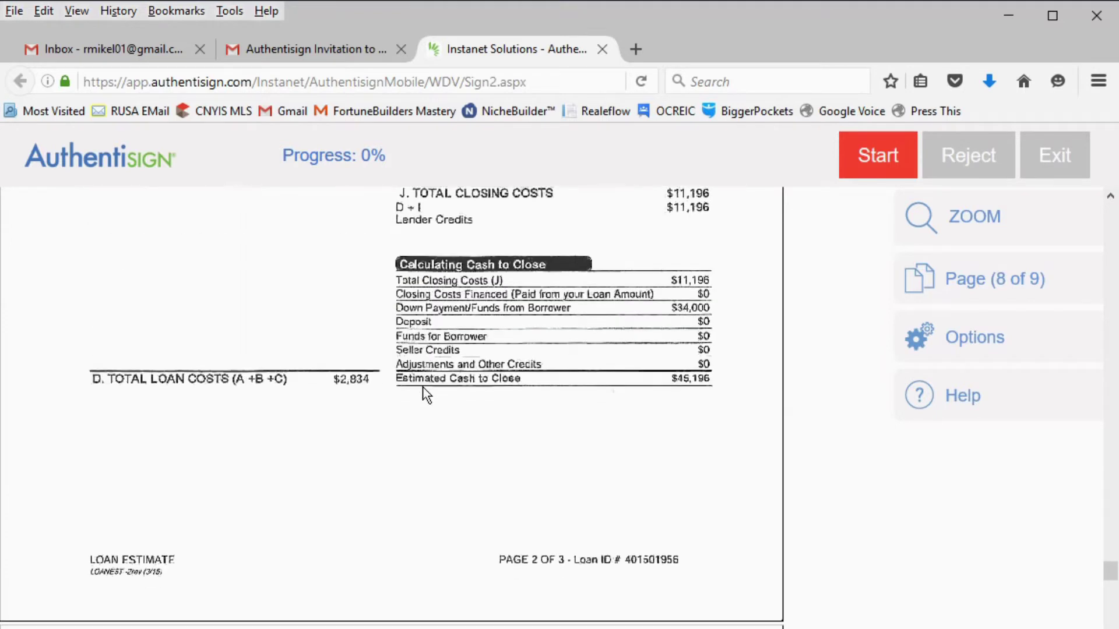
{"action": "scroll", "coordinate": [426, 395], "scroll_direction": "down", "scroll_amount": 12}
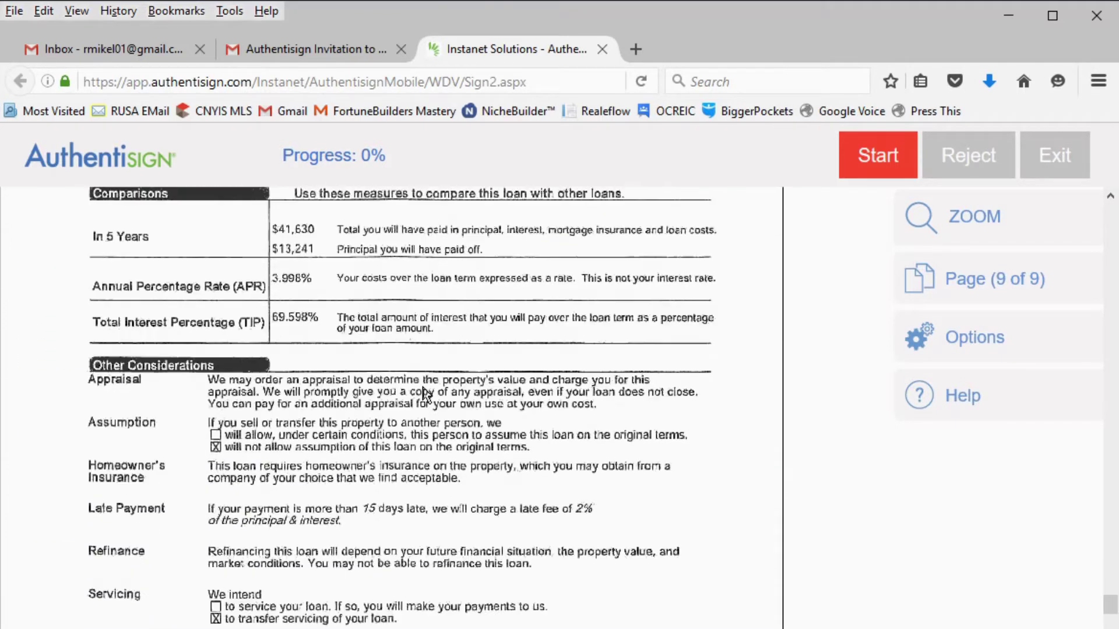
{"action": "left_click", "coordinate": [421, 386]}
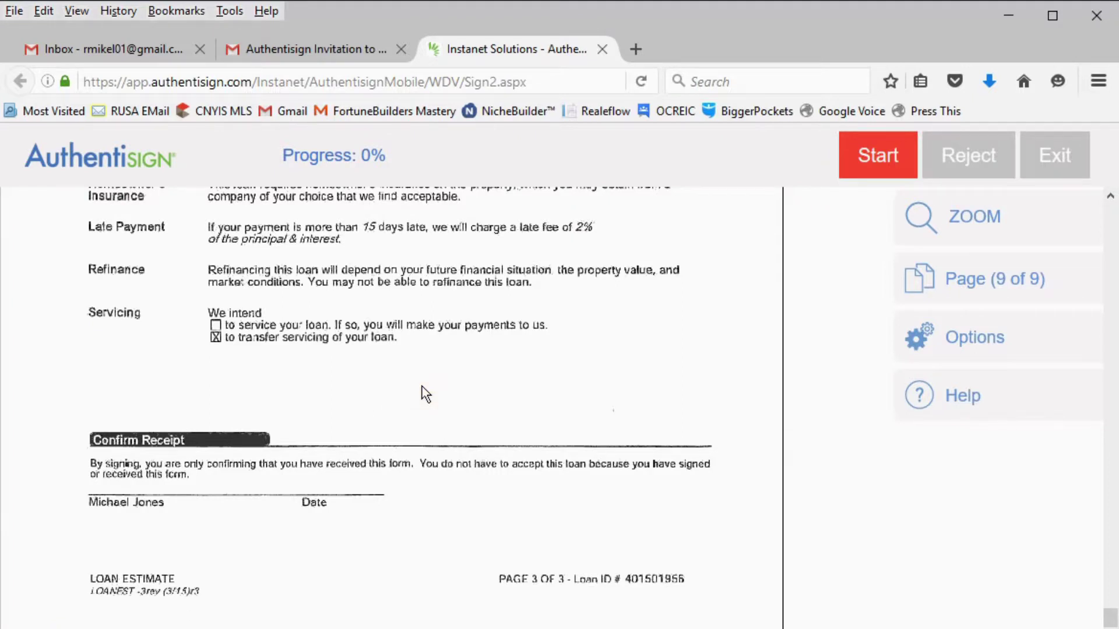
{"action": "left_click", "coordinate": [425, 392]}
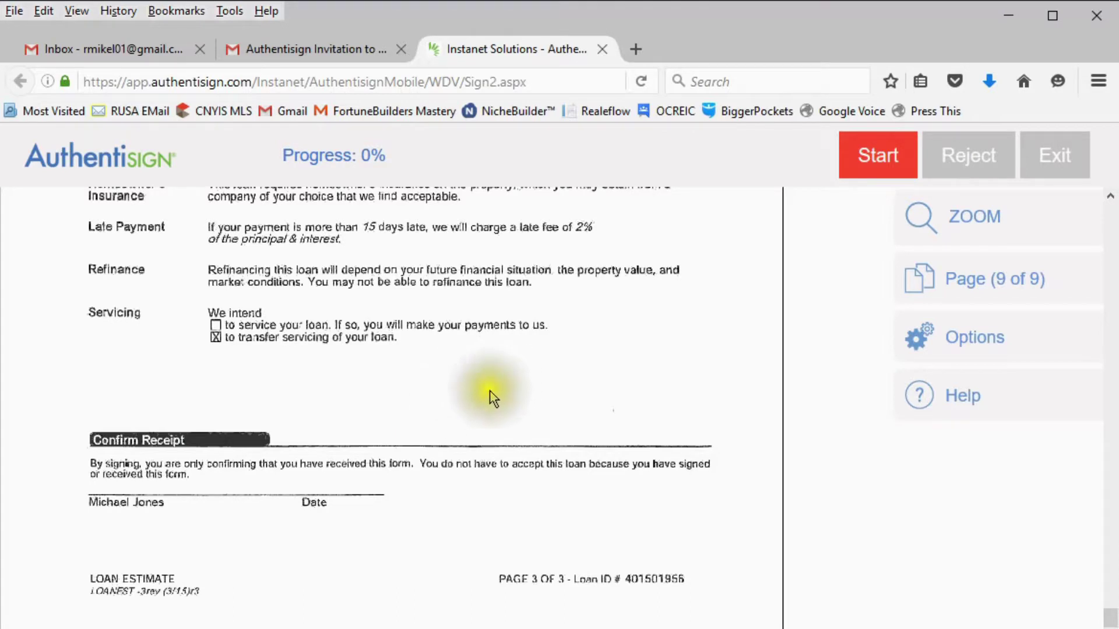
{"action": "scroll", "coordinate": [494, 393], "scroll_direction": "up", "scroll_amount": 3}
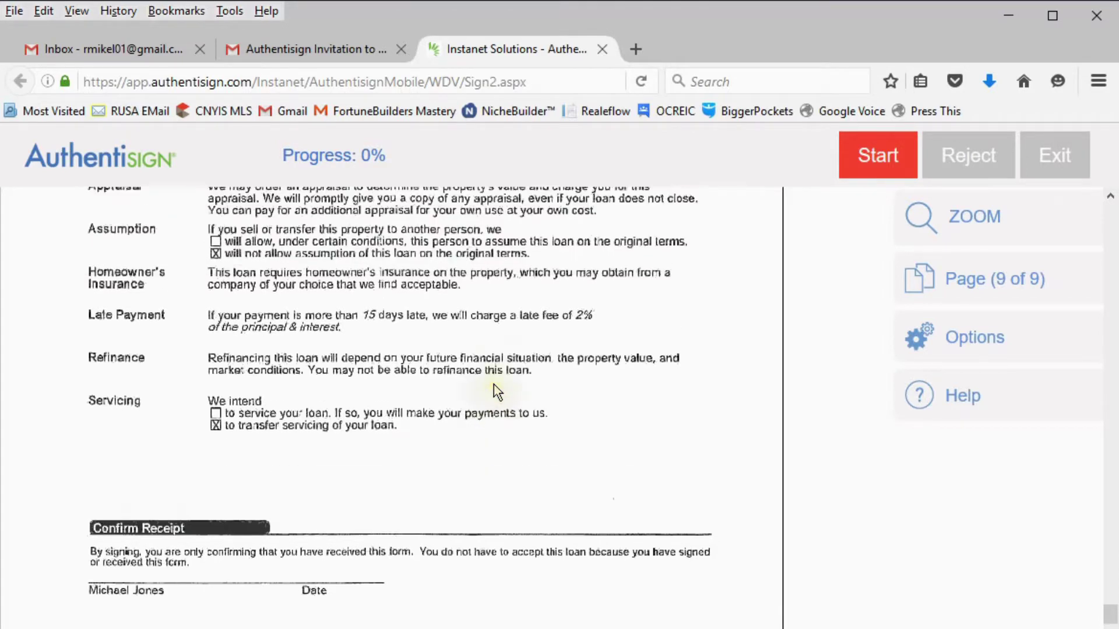
Step: Return to page 1, recheck the escrow disclosure and its signature field, and start the guided signing process
{"action": "left_click_drag", "start_coordinate": [1110, 612], "coordinate": [1110, 212]}
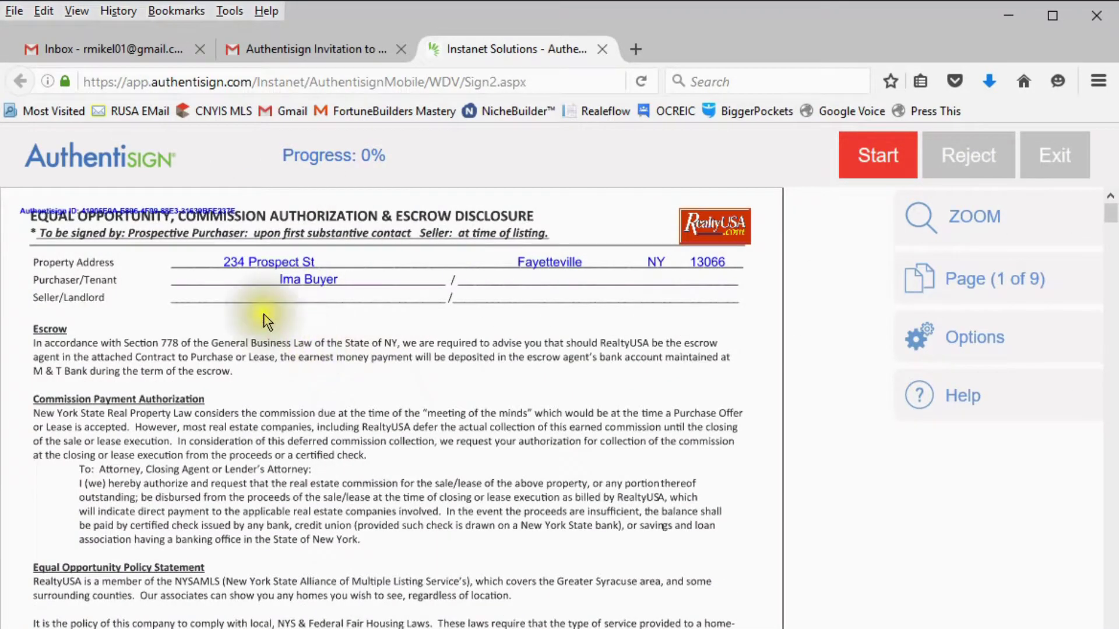
{"action": "scroll", "coordinate": [277, 330], "scroll_direction": "down", "scroll_amount": 3}
{"action": "scroll", "coordinate": [278, 334], "scroll_direction": "down", "scroll_amount": 4}
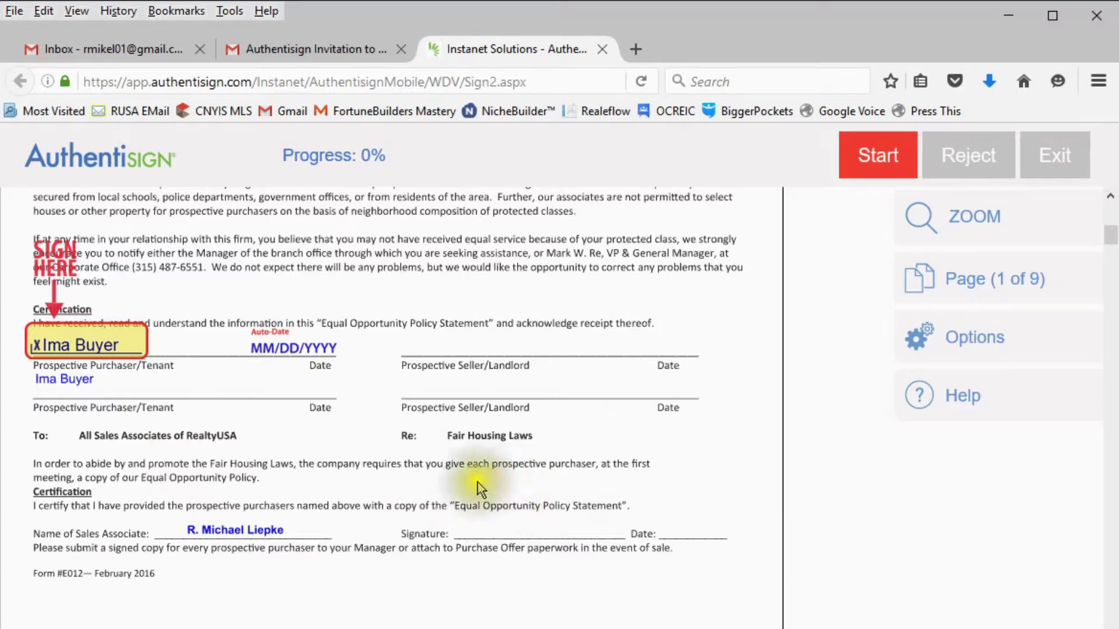
{"action": "scroll", "coordinate": [476, 446], "scroll_direction": "up", "scroll_amount": 4}
{"action": "scroll", "coordinate": [482, 394], "scroll_direction": "up", "scroll_amount": 4}
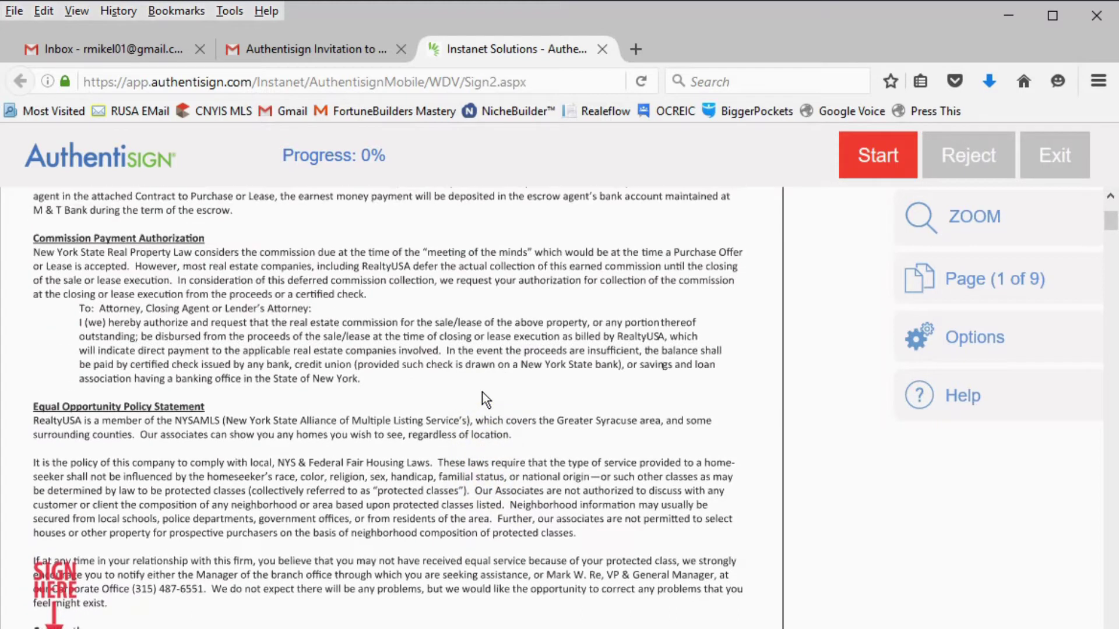
{"action": "left_click", "coordinate": [876, 162]}
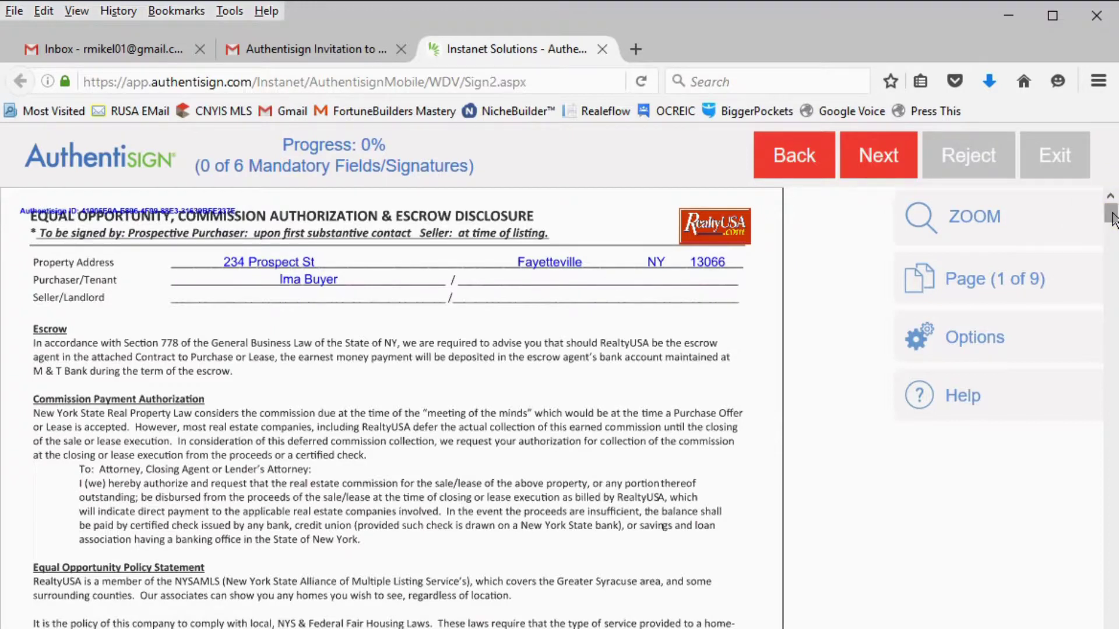
Step: Apply the adopted initials to the Buyer/Tenant's Initials field on page 2 and to option A of section 9 on page 3
{"action": "left_click_drag", "start_coordinate": [1112, 215], "coordinate": [1111, 238]}
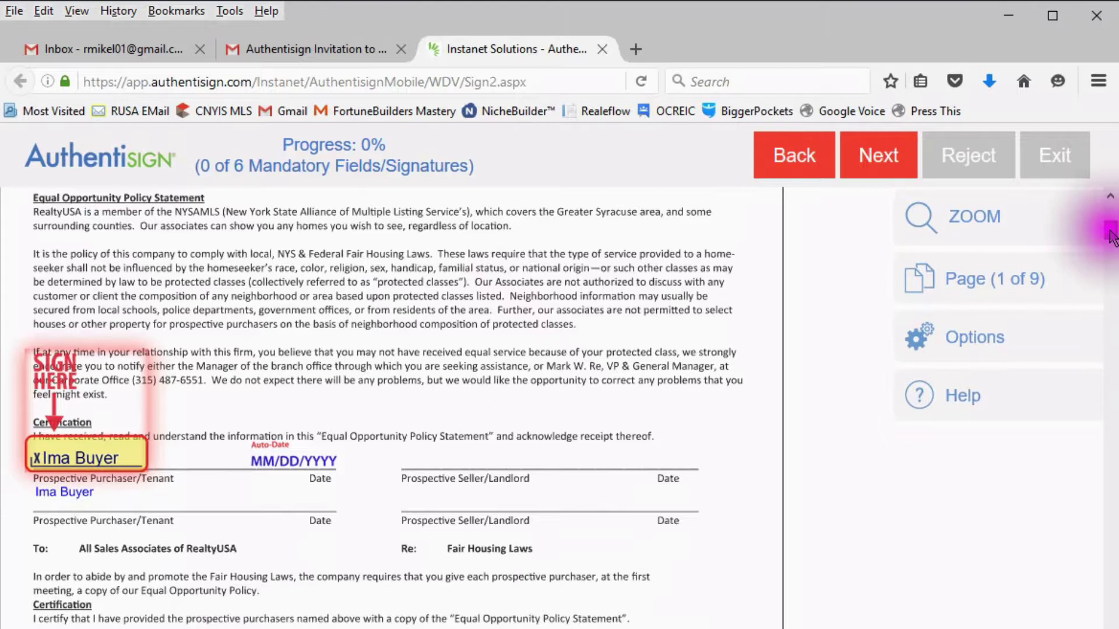
{"action": "left_click_drag", "start_coordinate": [1111, 238], "coordinate": [1105, 297]}
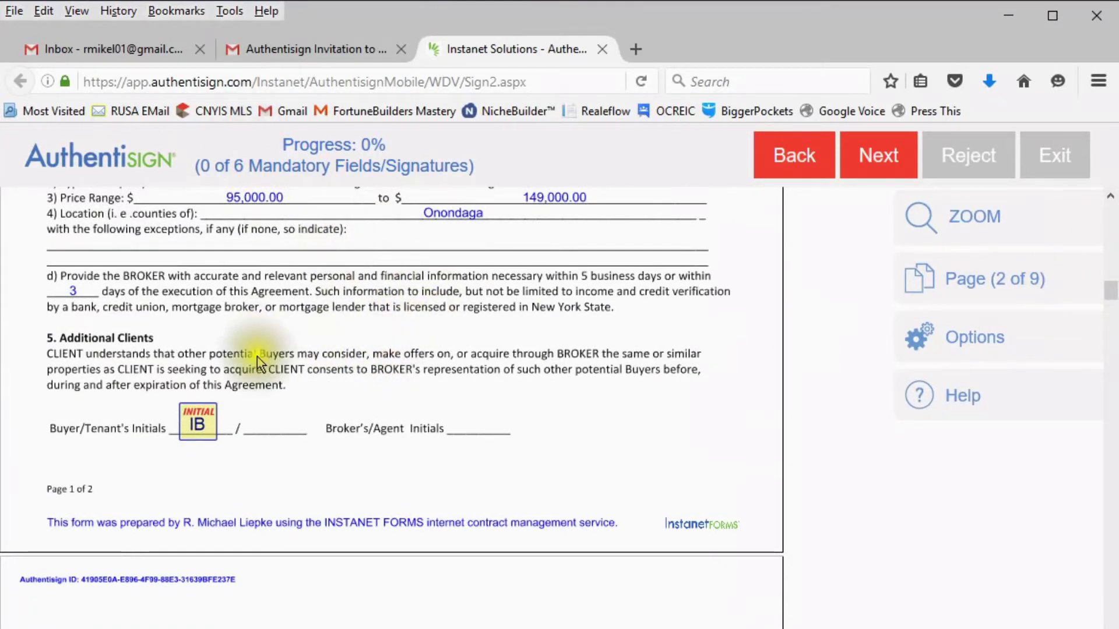
{"action": "left_click", "coordinate": [200, 436]}
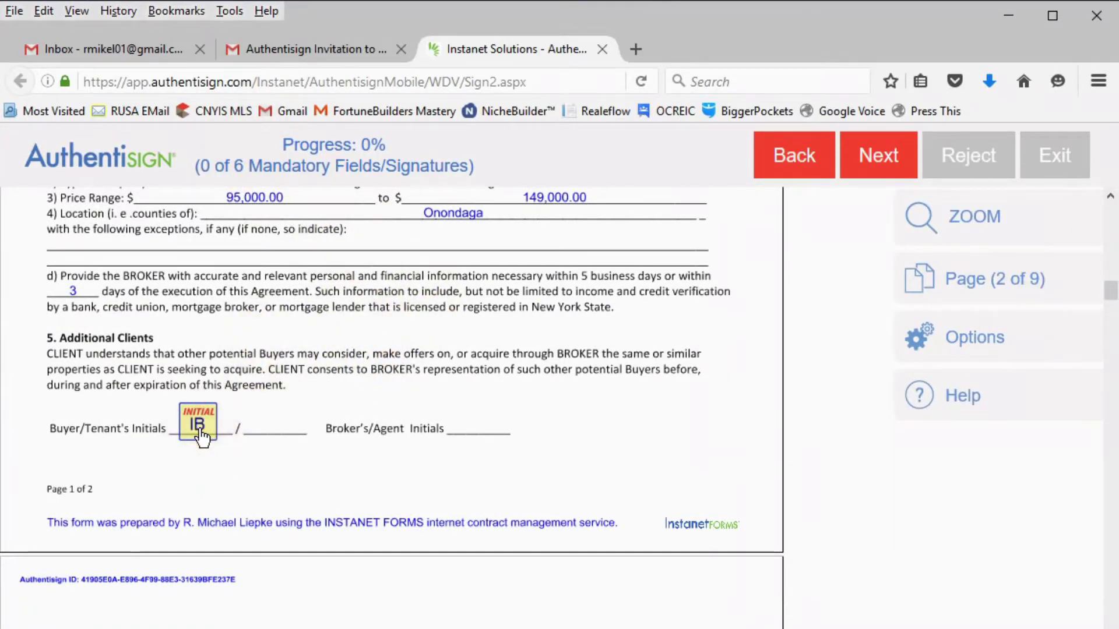
{"action": "left_click", "coordinate": [200, 435]}
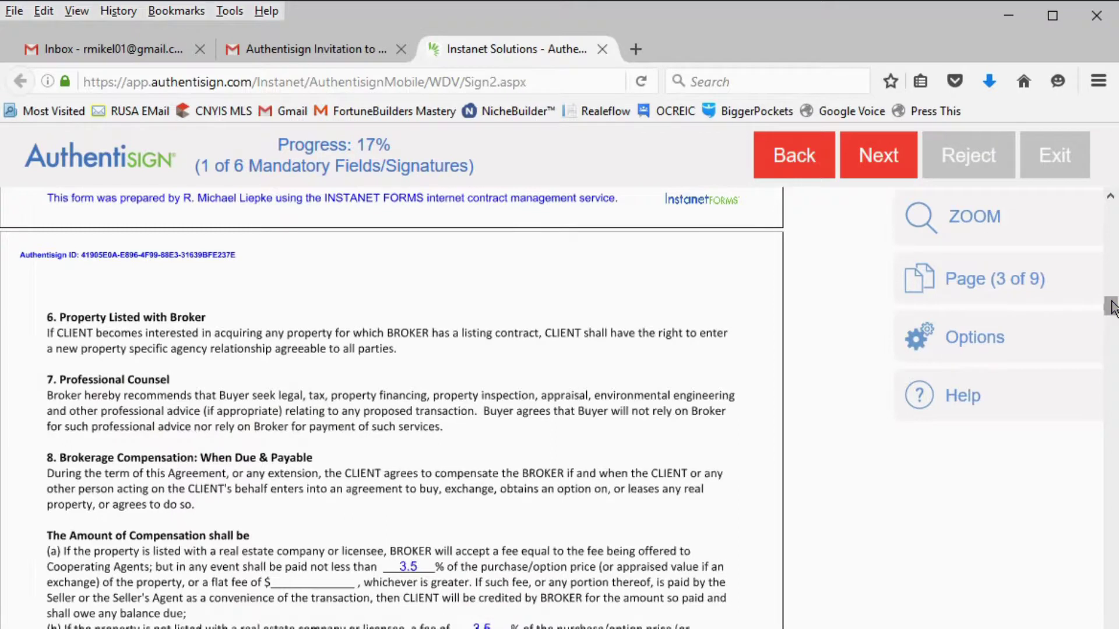
{"action": "left_click_drag", "start_coordinate": [1112, 307], "coordinate": [1113, 323]}
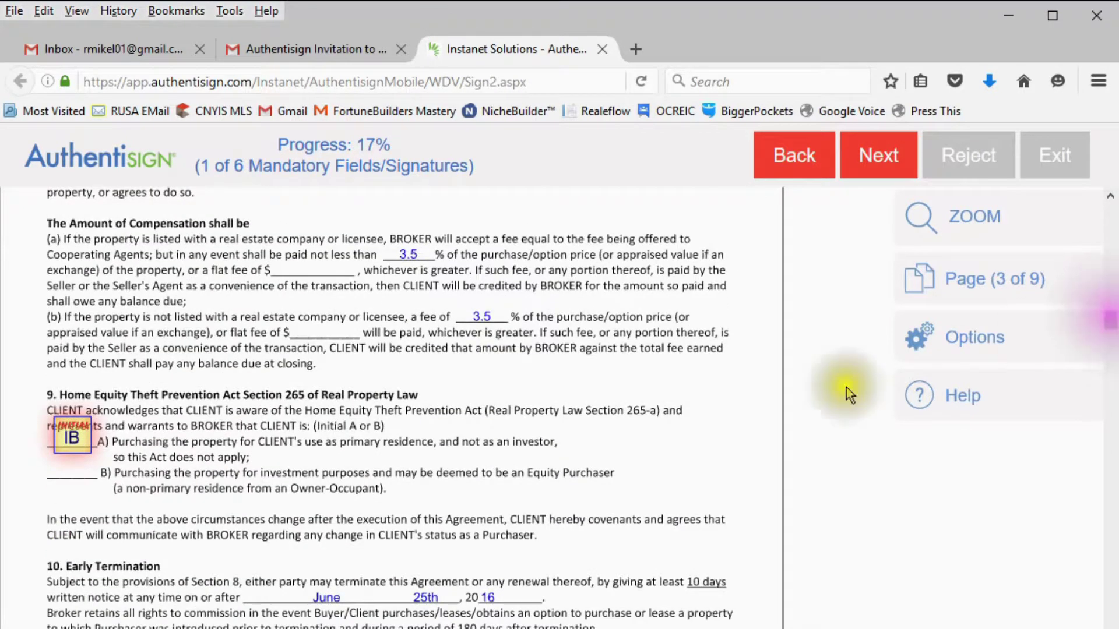
{"action": "left_click", "coordinate": [72, 444]}
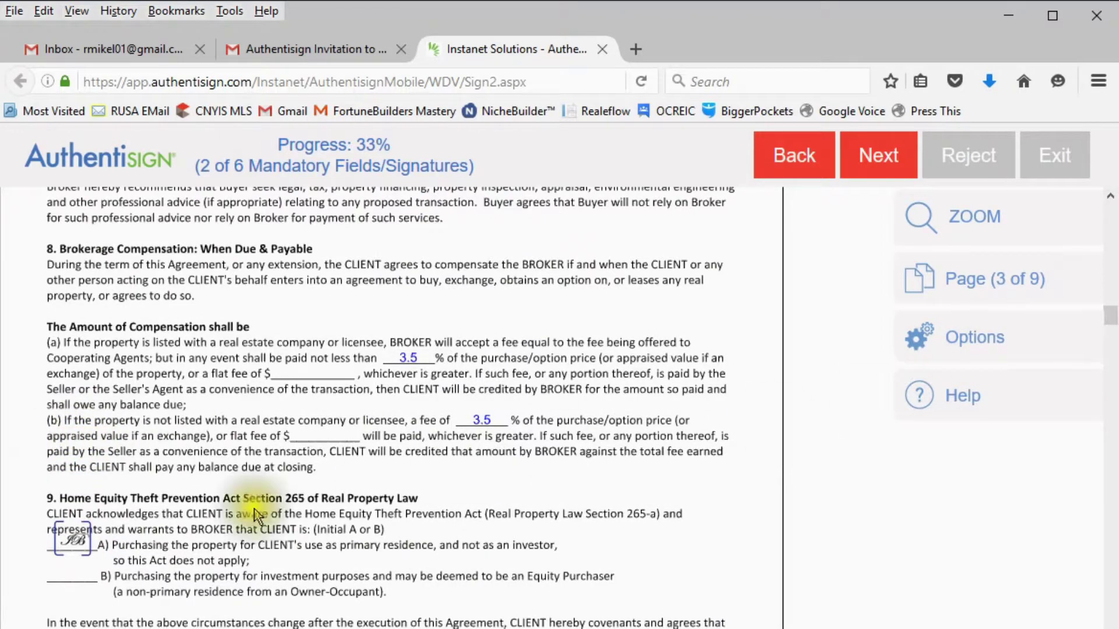
Step: Apply the adopted signature to the Client field on page 3 and the buyer signature field of the agency disclosure on page 5
{"action": "mouse_move", "coordinate": [1115, 321]}
{"action": "left_mouse_down"}
{"action": "mouse_move", "coordinate": [1115, 233]}
{"action": "mouse_move", "coordinate": [1099, 342]}
{"action": "left_mouse_up"}
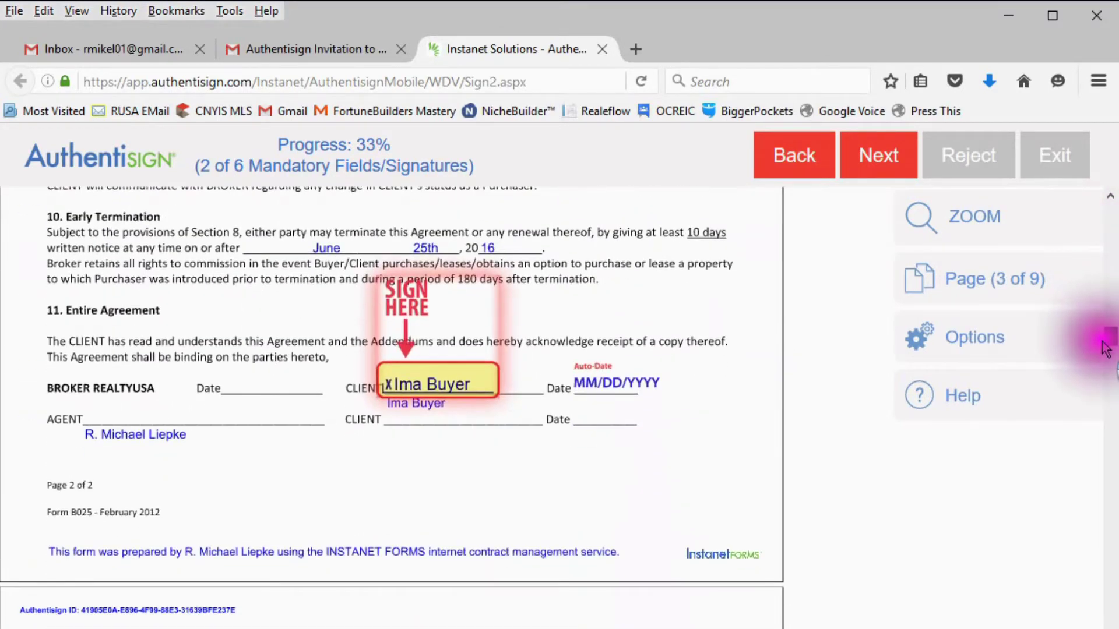
{"action": "left_click", "coordinate": [441, 380]}
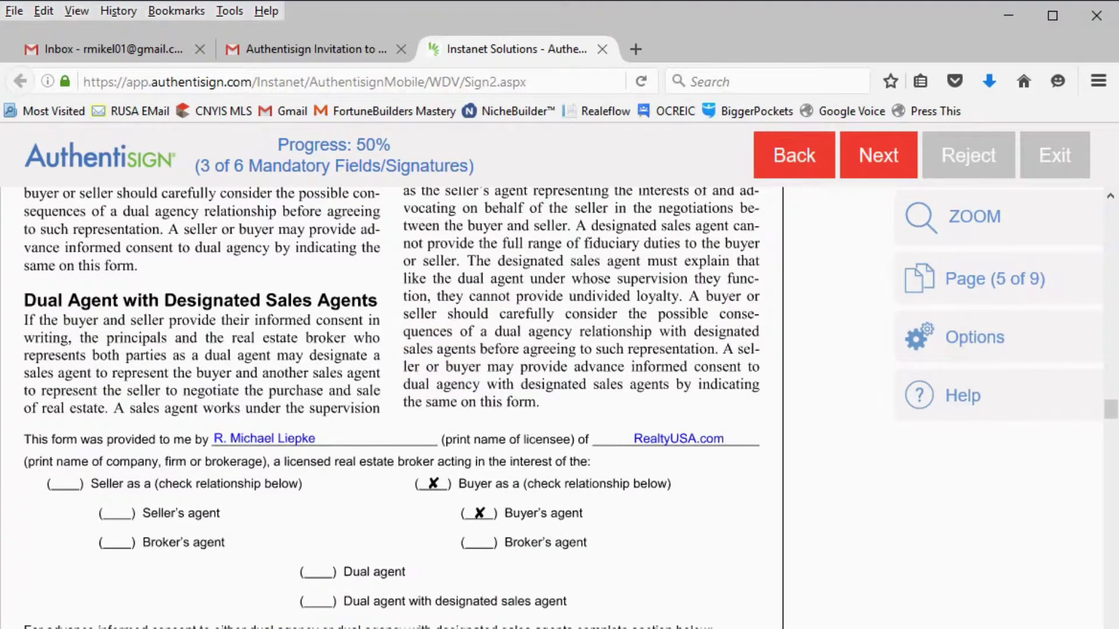
{"action": "left_click_drag", "start_coordinate": [1112, 411], "coordinate": [1111, 432]}
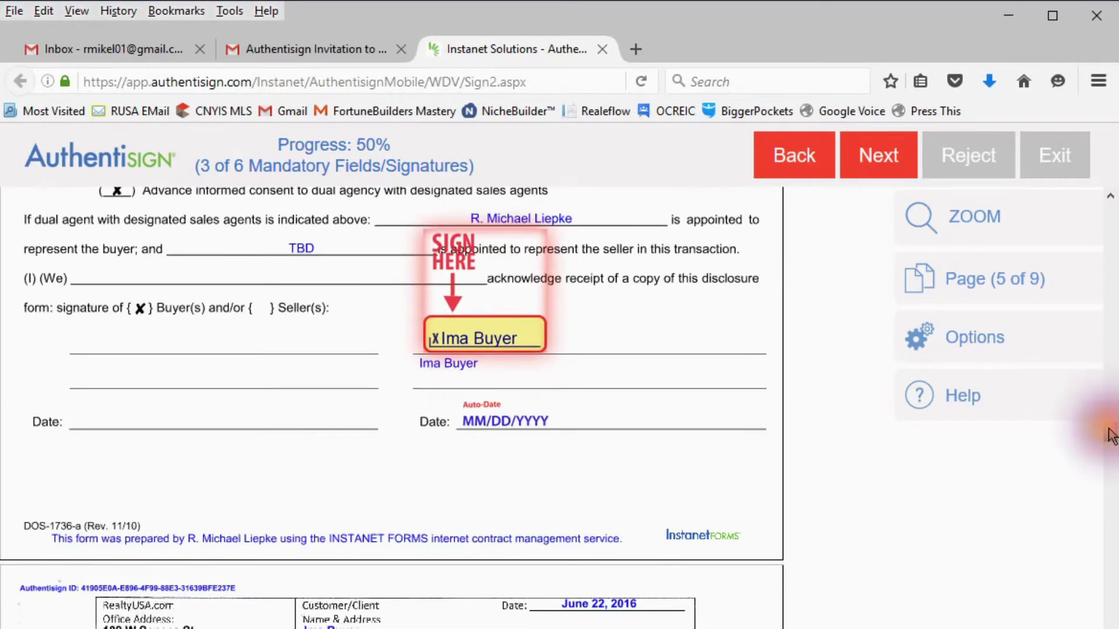
{"action": "left_click", "coordinate": [512, 299]}
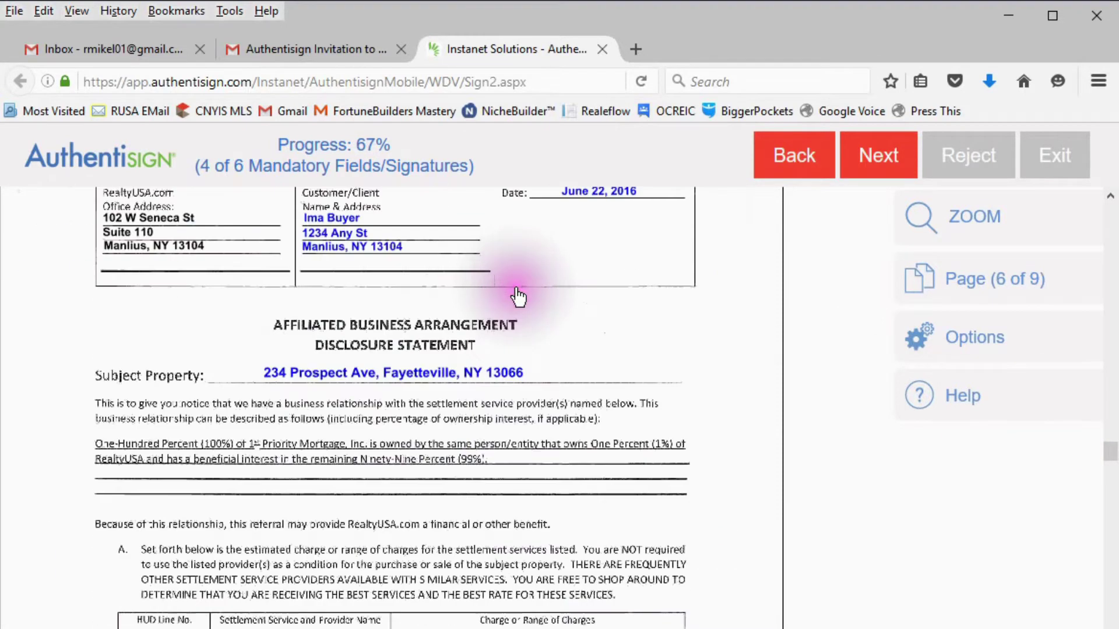
Step: Apply the adopted signature to the Affiliated Business Arrangement acknowledgement on page 6 and the Prospective Purchaser/Tenant field on page 1
{"action": "scroll", "coordinate": [541, 314], "scroll_direction": "down", "scroll_amount": 5}
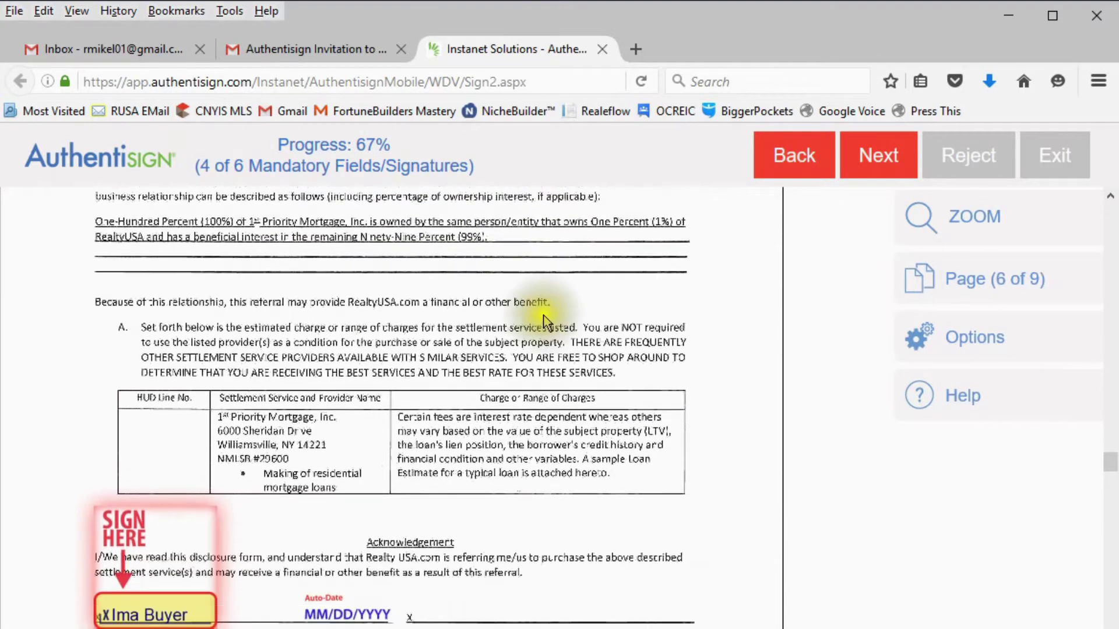
{"action": "left_click", "coordinate": [140, 493]}
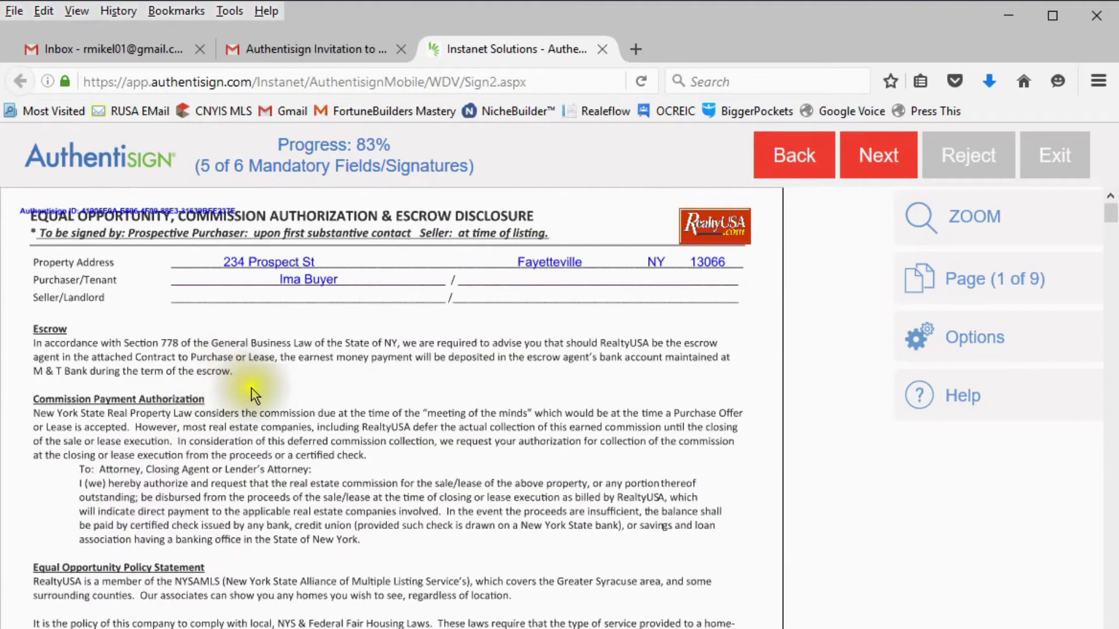
{"action": "scroll", "coordinate": [382, 355], "scroll_direction": "down", "scroll_amount": 5}
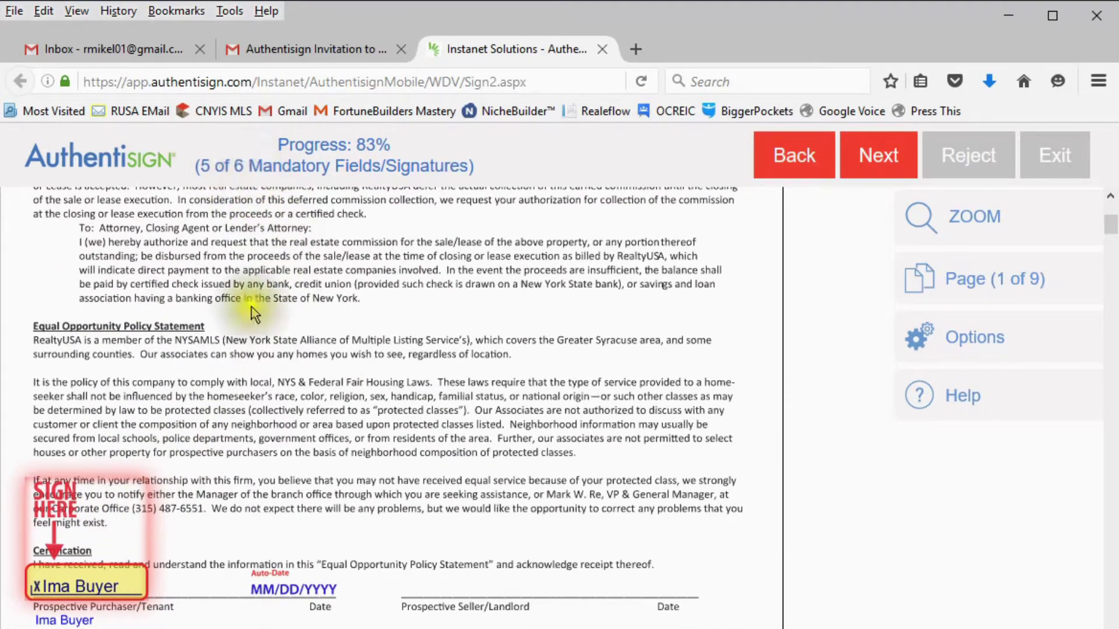
{"action": "left_click", "coordinate": [112, 527]}
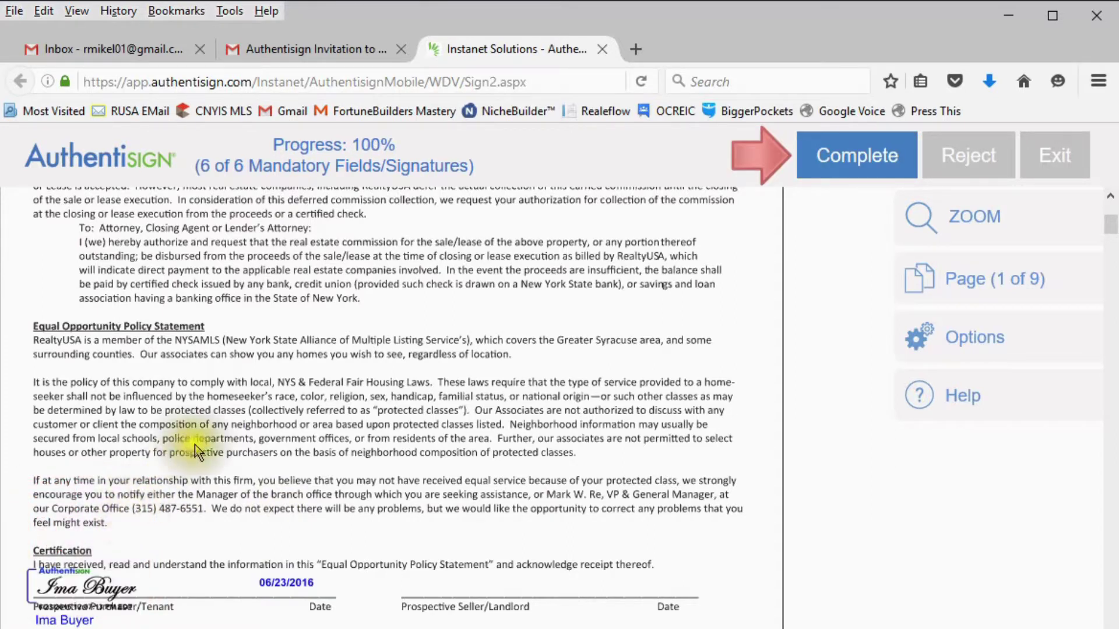
Step: Review the applied signatures, initials and dates on pages 1 to 3 of the document package
{"action": "scroll", "coordinate": [329, 448], "scroll_direction": "down", "scroll_amount": 5}
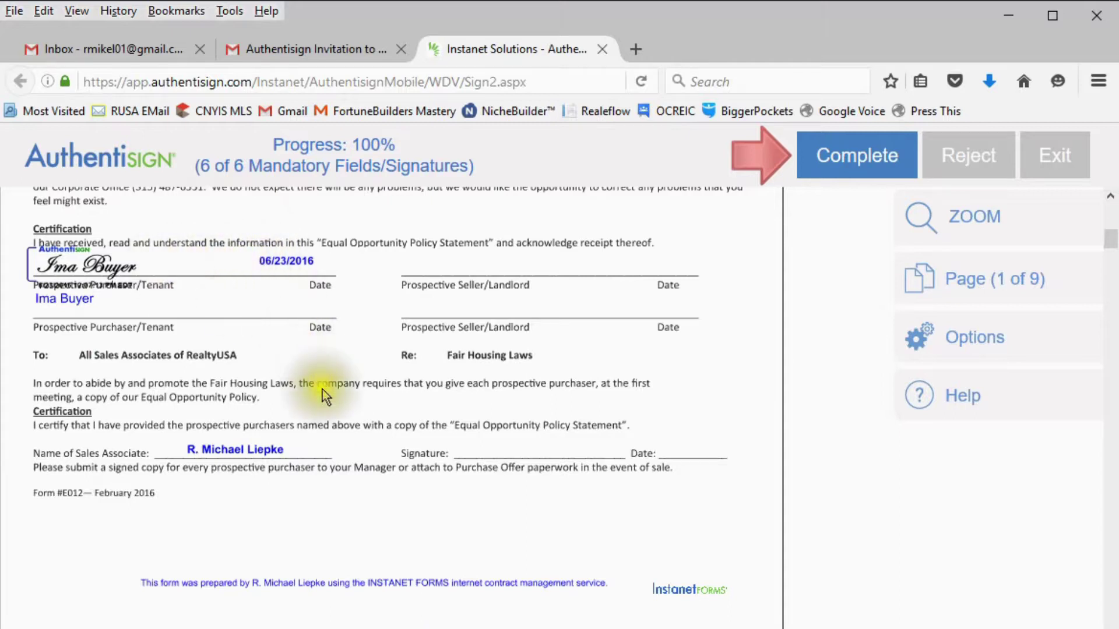
{"action": "scroll", "coordinate": [323, 389], "scroll_direction": "down", "scroll_amount": 10}
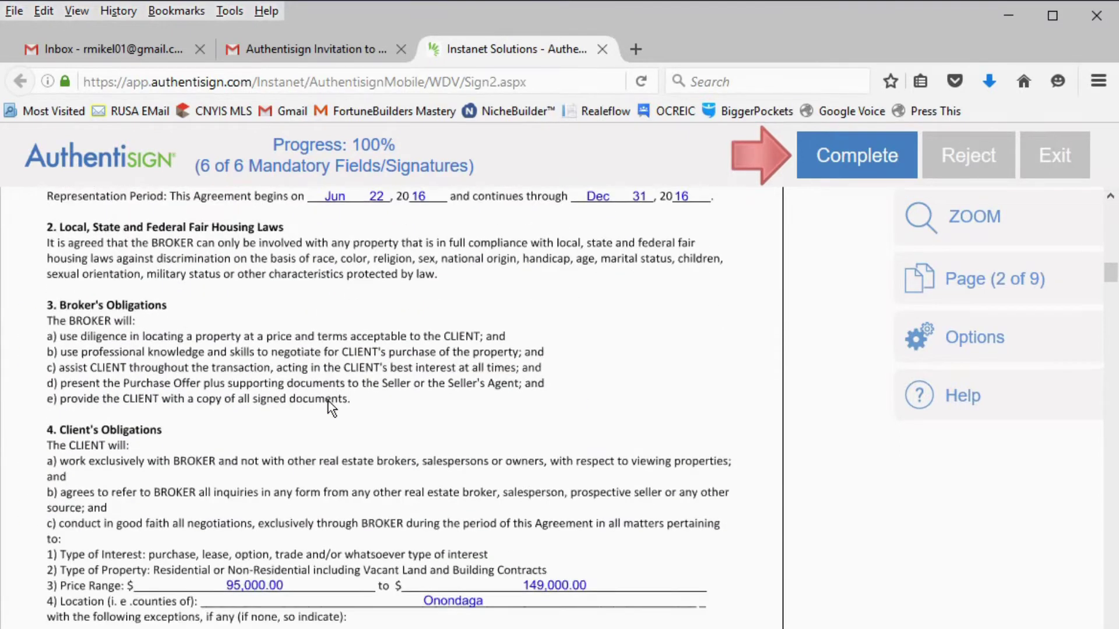
{"action": "scroll", "coordinate": [328, 401], "scroll_direction": "down", "scroll_amount": 6}
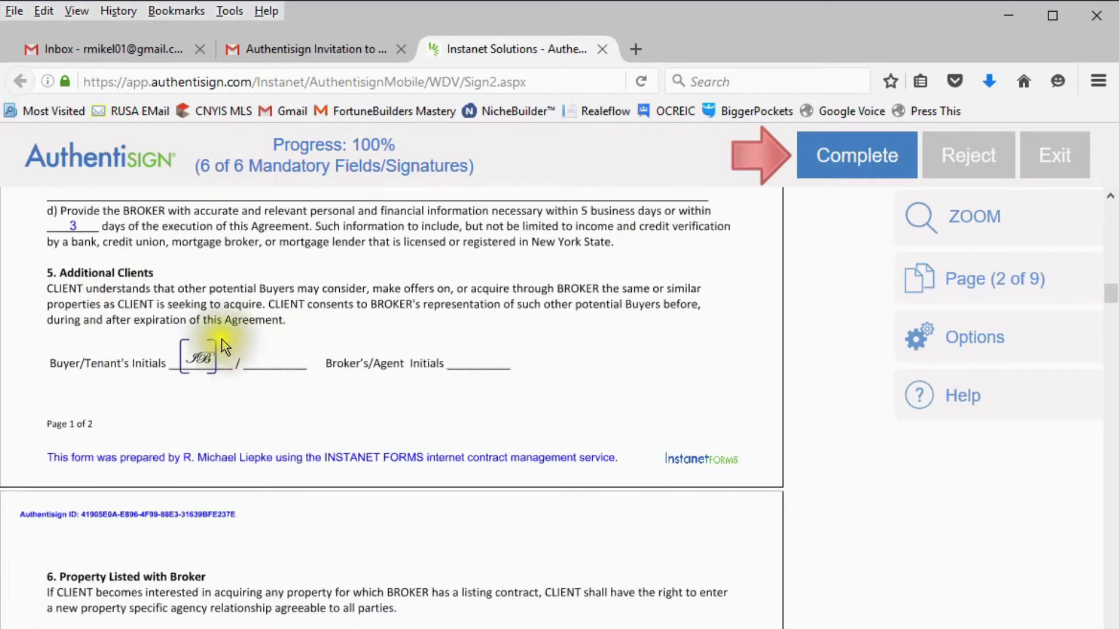
{"action": "scroll", "coordinate": [388, 414], "scroll_direction": "down", "scroll_amount": 10}
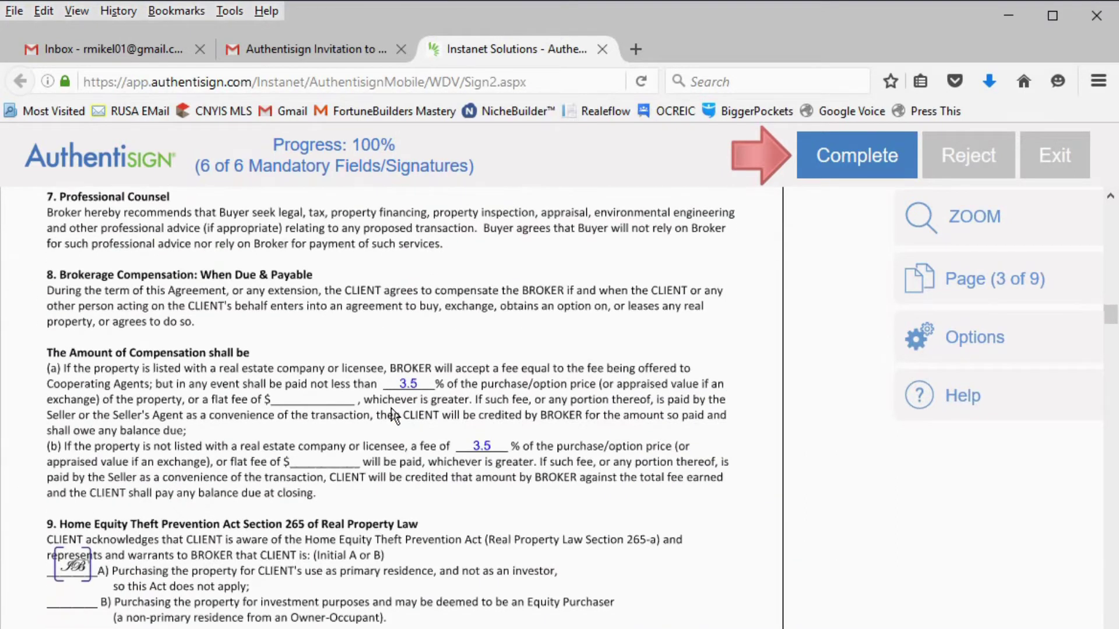
{"action": "scroll", "coordinate": [392, 415], "scroll_direction": "down", "scroll_amount": 2}
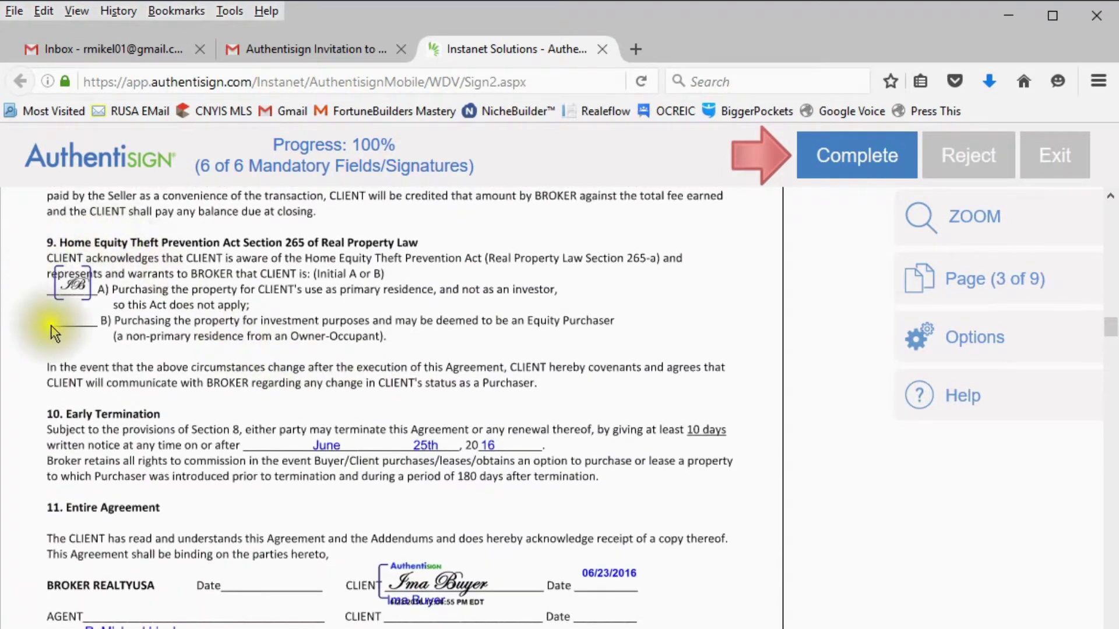
{"action": "scroll", "coordinate": [493, 373], "scroll_direction": "down", "scroll_amount": 3}
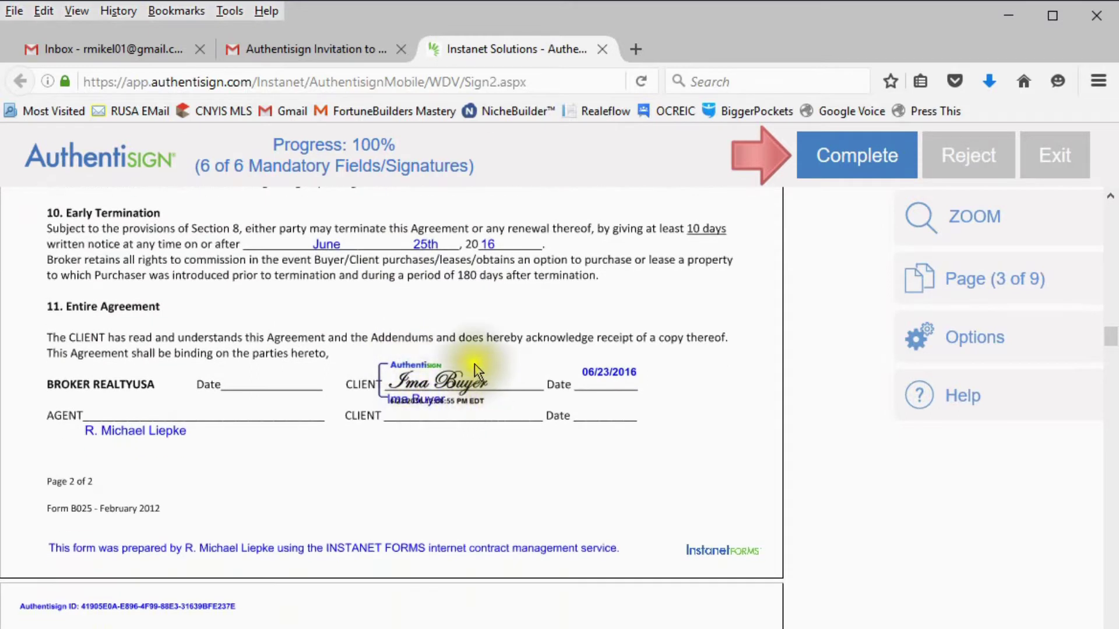
{"action": "scroll", "coordinate": [400, 381], "scroll_direction": "down", "scroll_amount": 3}
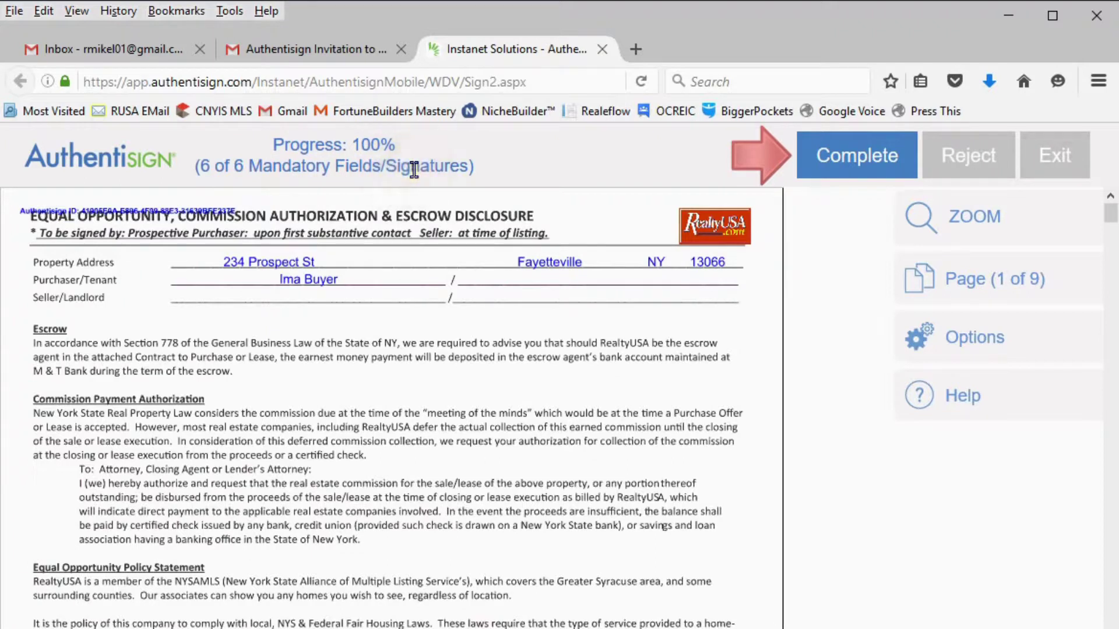
Step: Complete the signing and add a dashboard password, entering it in both the Password and Confirm Password fields
{"action": "left_click", "coordinate": [869, 169]}
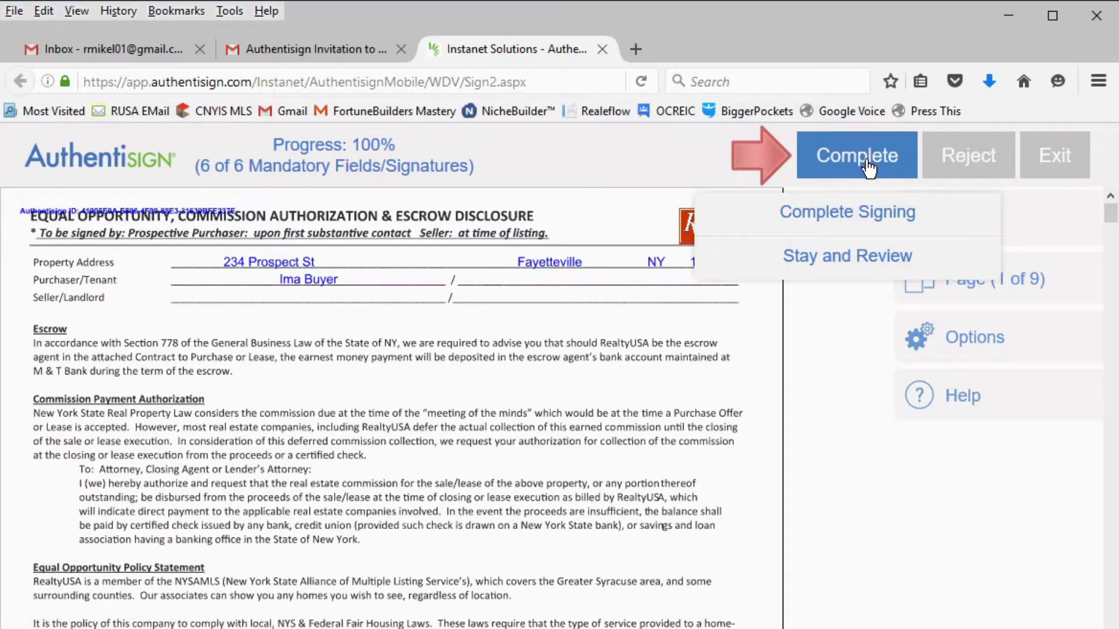
{"action": "left_click", "coordinate": [860, 217]}
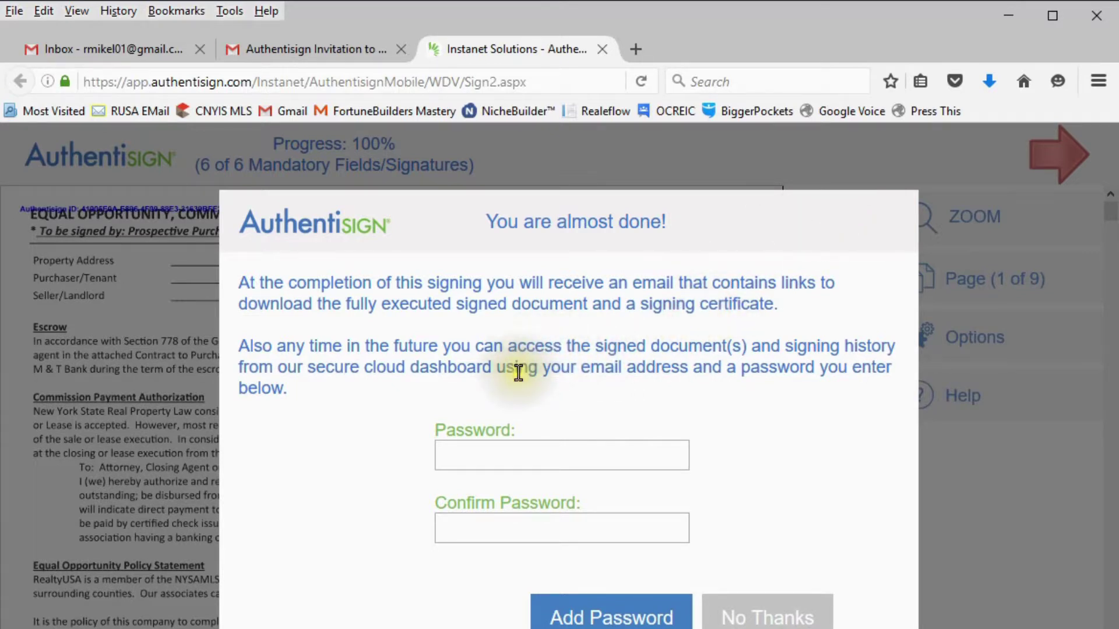
{"action": "left_click", "coordinate": [492, 456]}
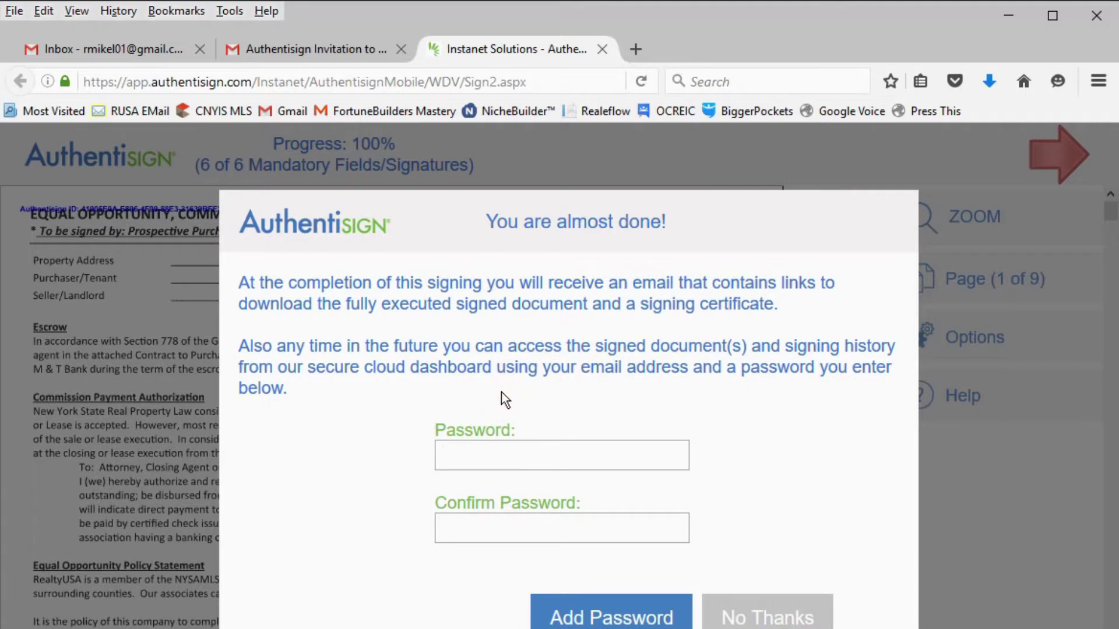
{"action": "left_click", "coordinate": [387, 429]}
{"action": "type", "text": "•••••"}
{"action": "left_click", "coordinate": [444, 528]}
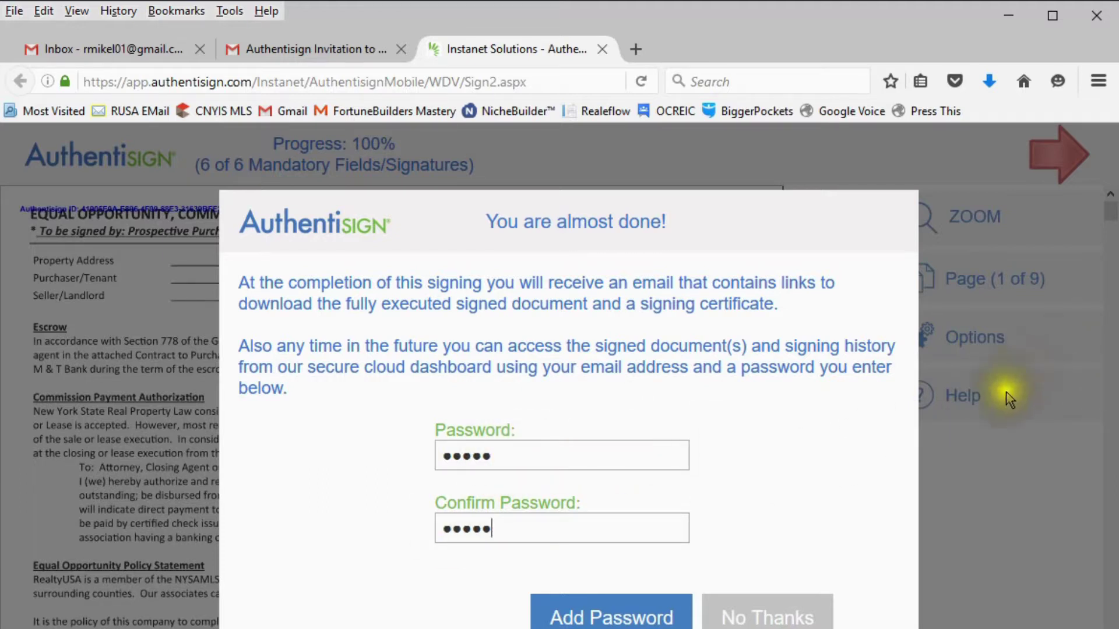
{"action": "left_click", "coordinate": [638, 619]}
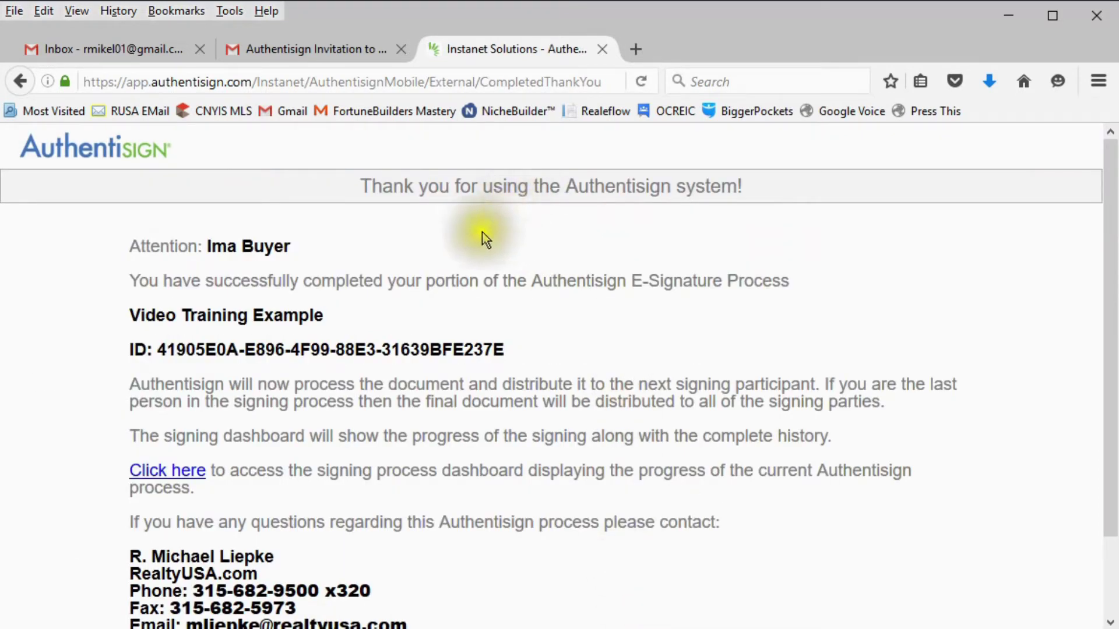
Step: Read through the signing completion page, including the dashboard link and the agent's contact details
{"action": "scroll", "coordinate": [111, 285], "scroll_direction": "down", "scroll_amount": 3}
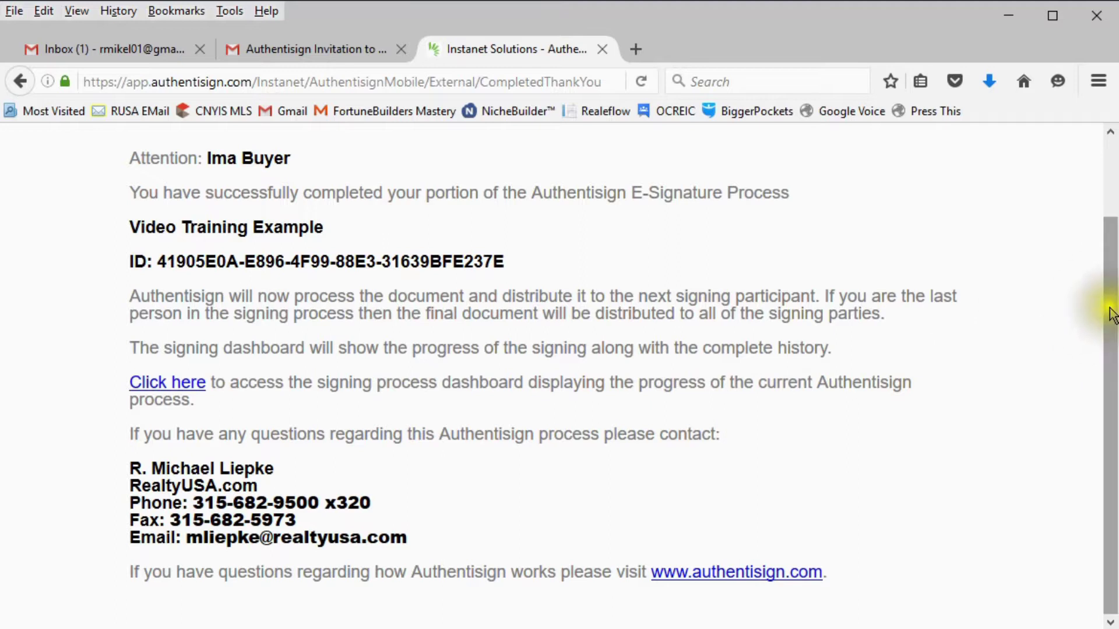
{"action": "left_click_drag", "start_coordinate": [1106, 313], "coordinate": [1109, 213]}
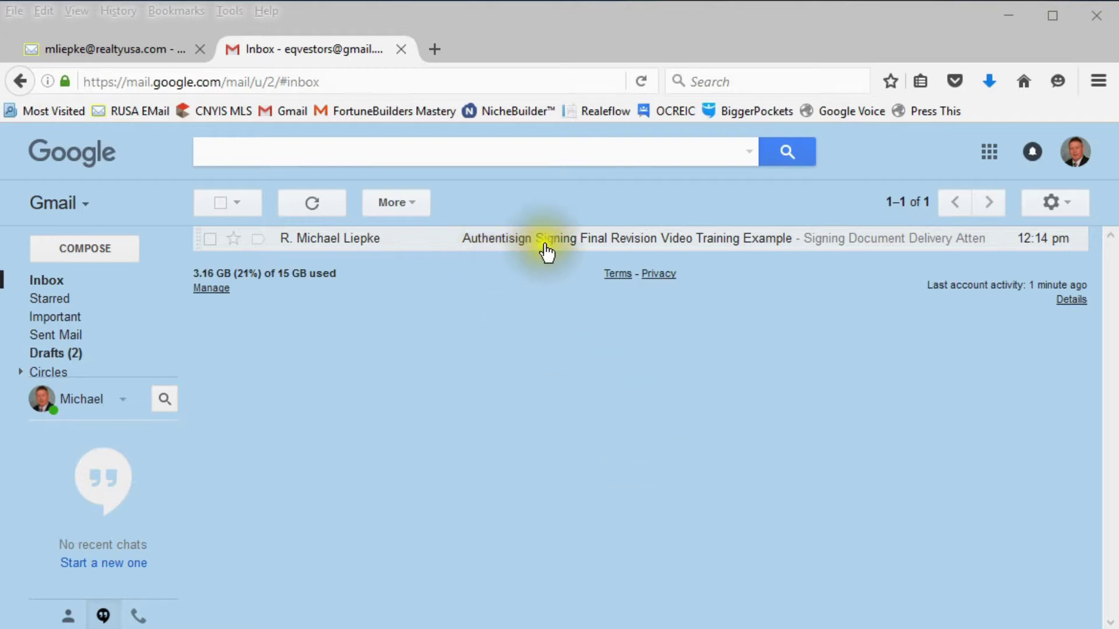
Step: From the Authentisign final revision email in Gmail, open the final signed document in Adobe Acrobat Reader DC
{"action": "left_click", "coordinate": [638, 247]}
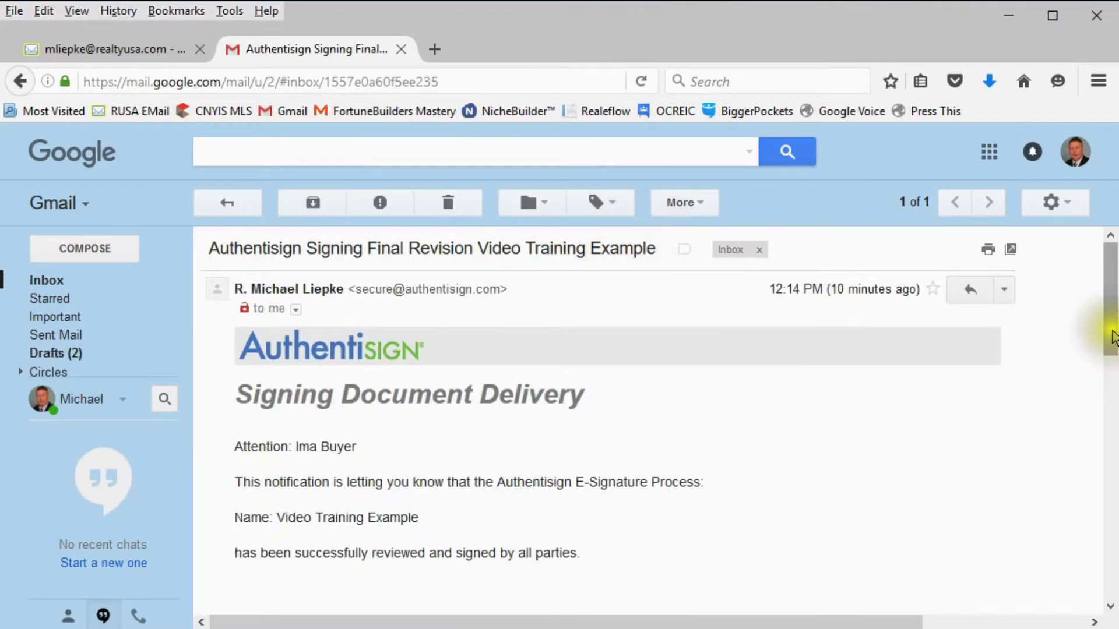
{"action": "left_click_drag", "start_coordinate": [1113, 338], "coordinate": [1112, 450]}
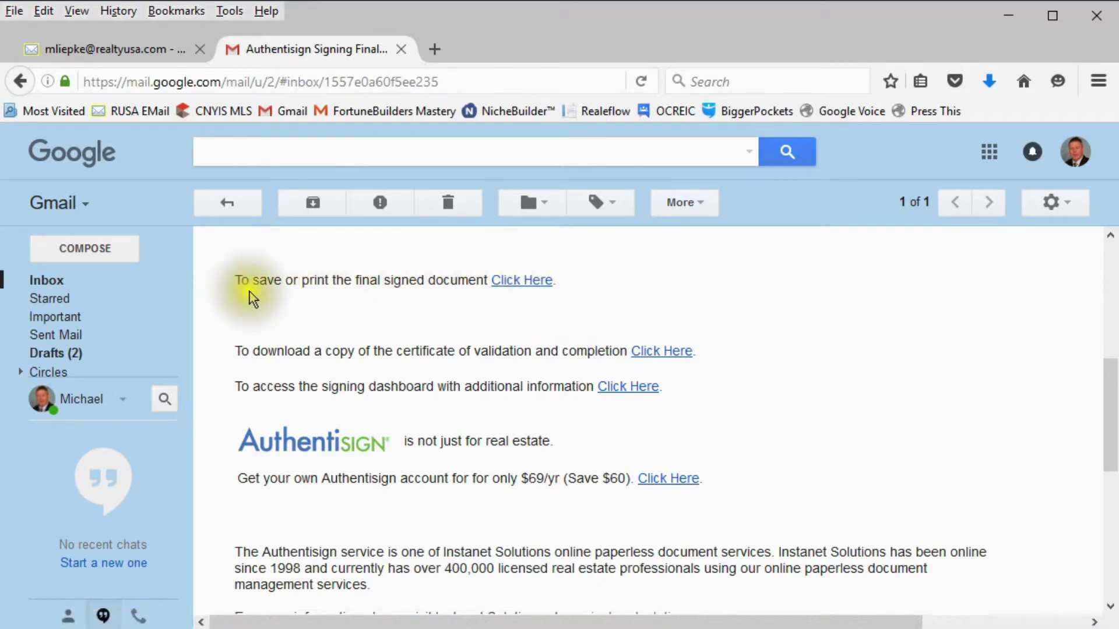
{"action": "left_click", "coordinate": [533, 282]}
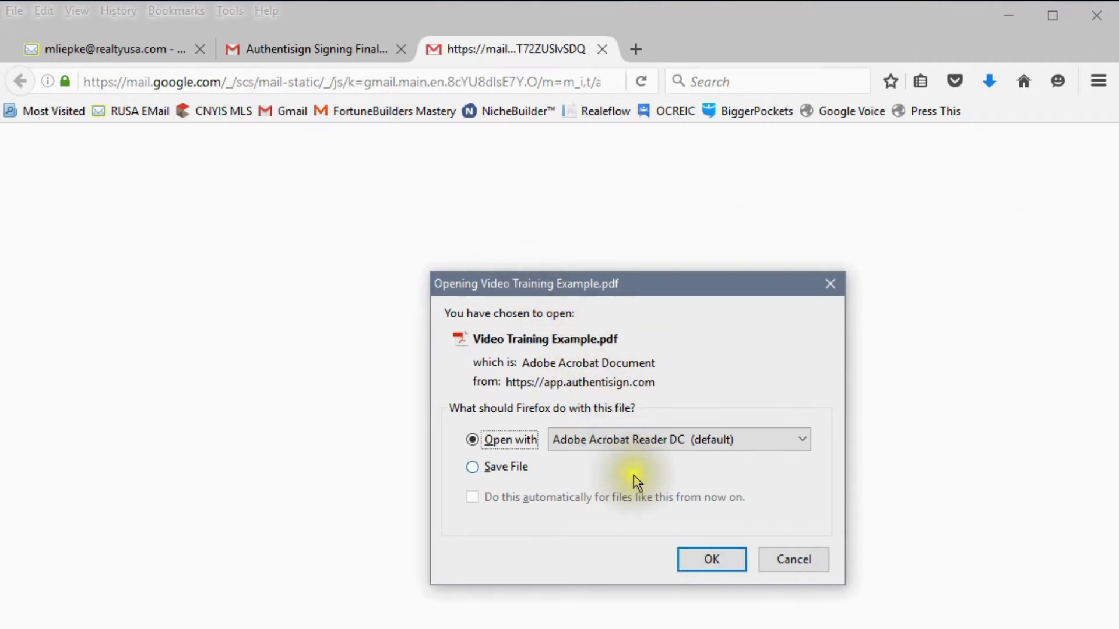
{"action": "left_click", "coordinate": [477, 469]}
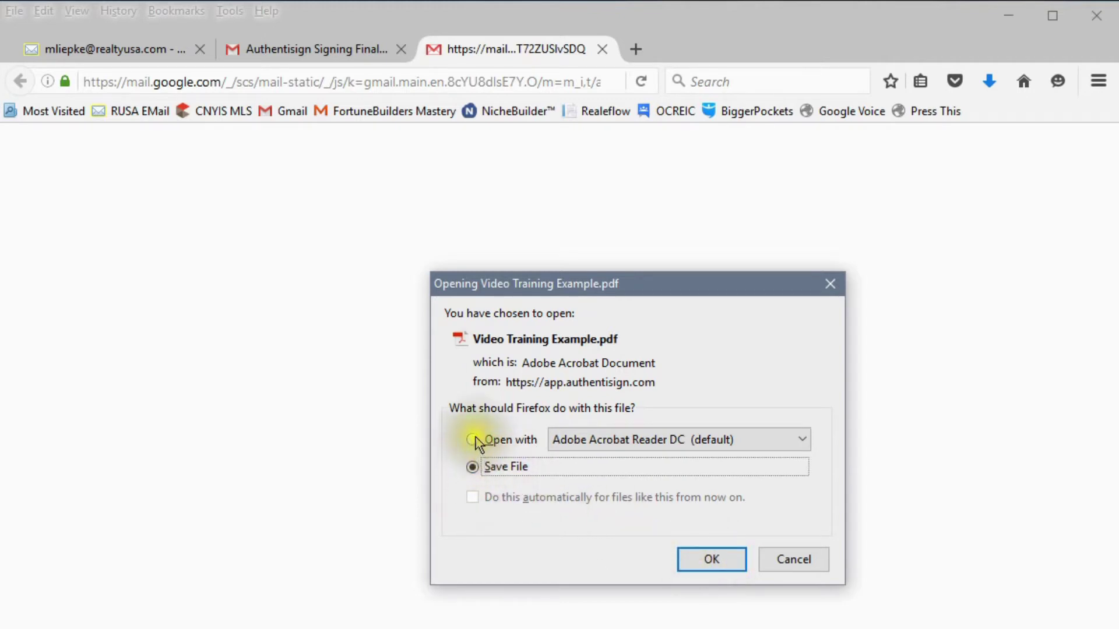
{"action": "left_click", "coordinate": [476, 441]}
{"action": "left_click", "coordinate": [718, 561]}
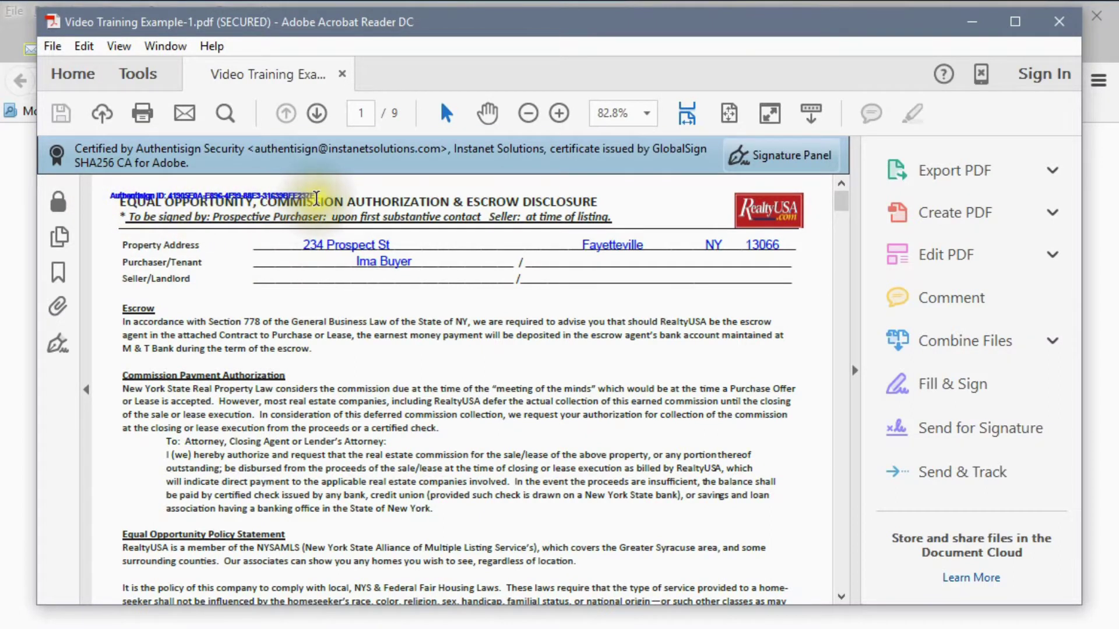
Step: Look through the signed PDF up to page 9, checking both parties' signatures and the acceptance note on page 1
{"action": "scroll", "coordinate": [475, 300], "scroll_direction": "down", "scroll_amount": 1}
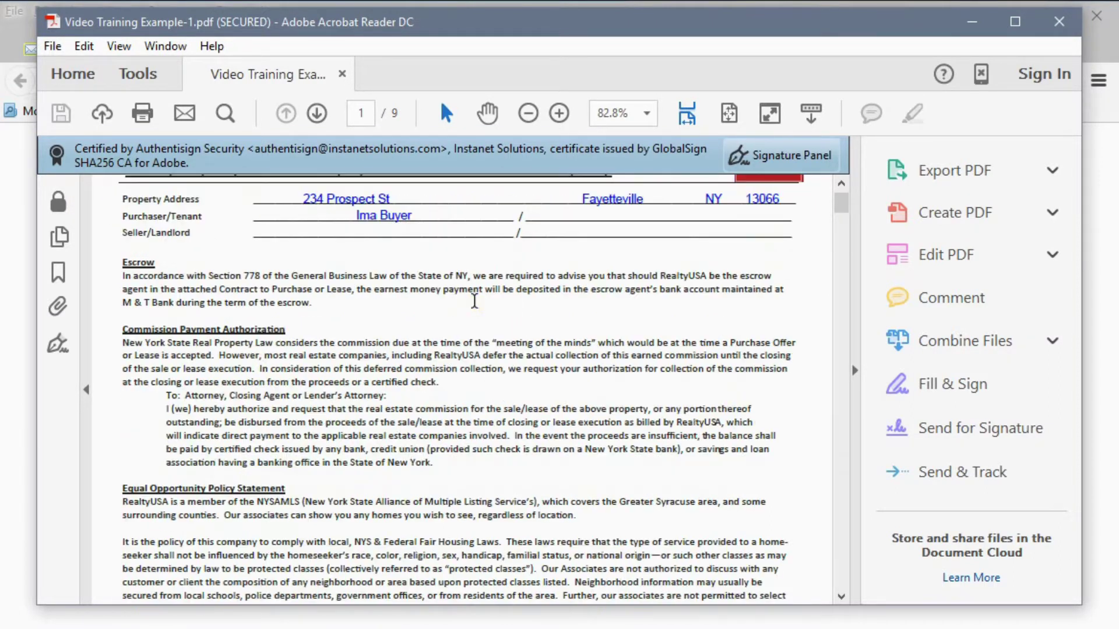
{"action": "scroll", "coordinate": [474, 300], "scroll_direction": "down", "scroll_amount": 6}
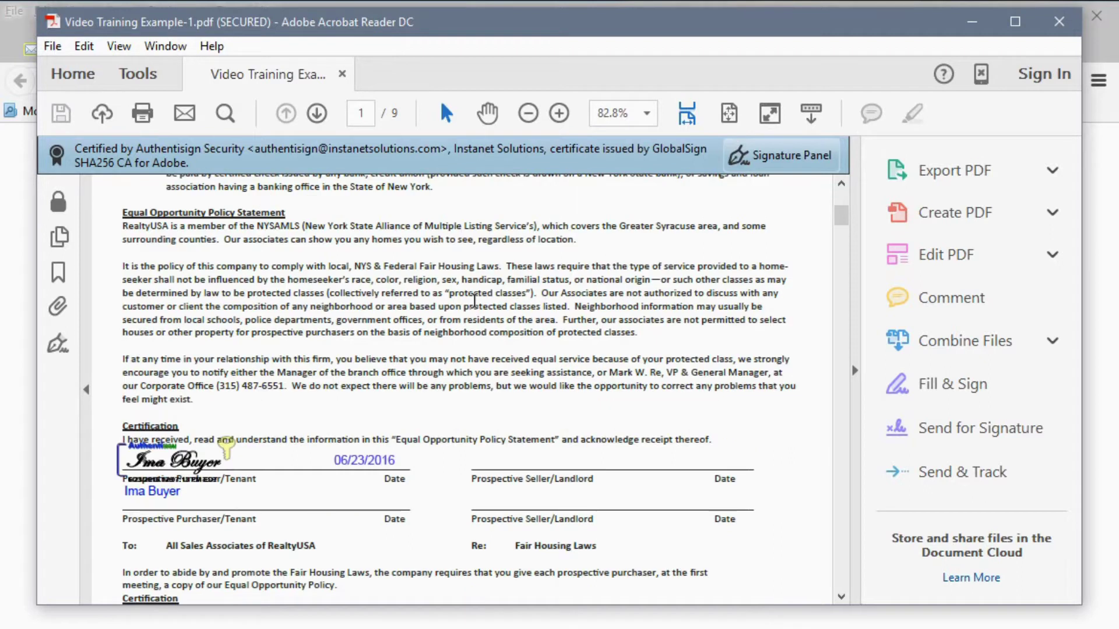
{"action": "scroll", "coordinate": [474, 301], "scroll_direction": "down", "scroll_amount": 2}
{"action": "mouse_move", "coordinate": [227, 356]}
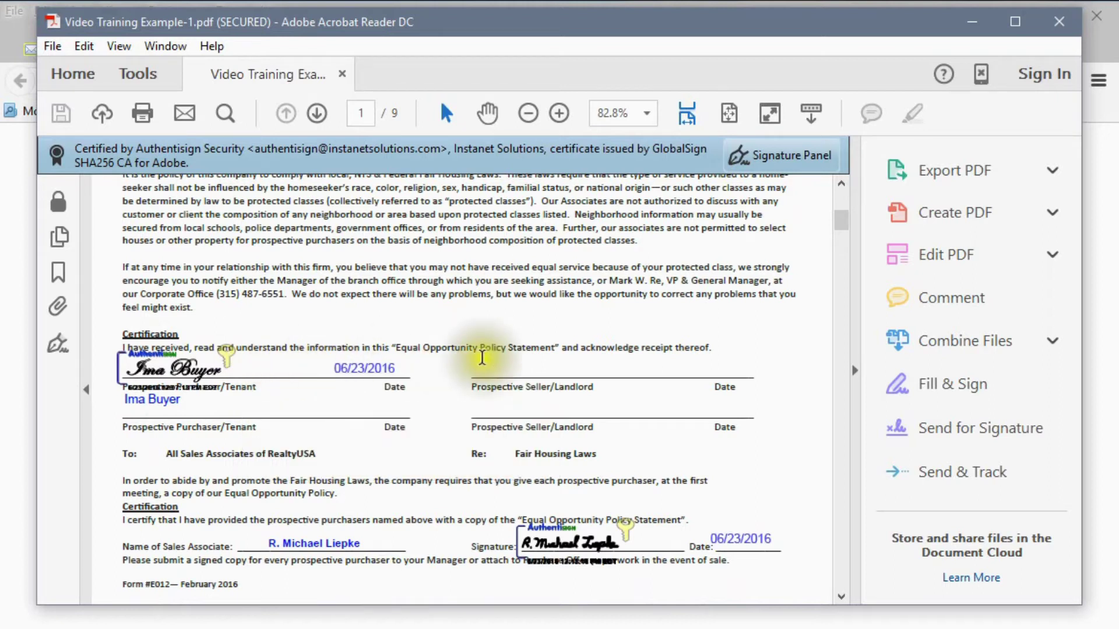
{"action": "scroll", "coordinate": [487, 357], "scroll_direction": "down", "scroll_amount": 1}
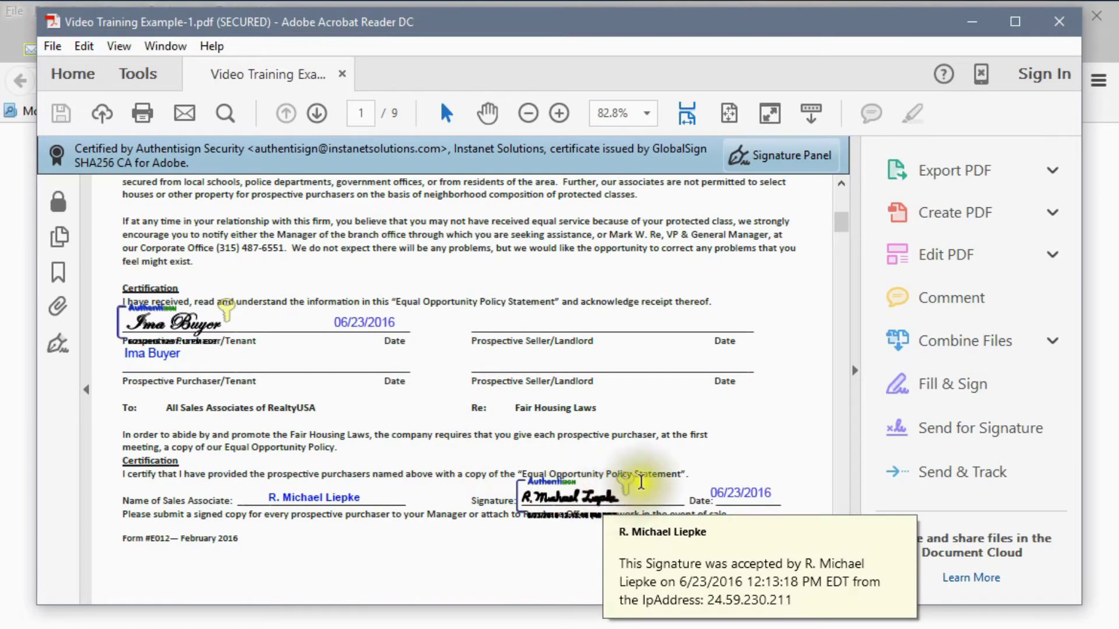
{"action": "scroll", "coordinate": [414, 430], "scroll_direction": "down", "scroll_amount": 5}
{"action": "scroll", "coordinate": [414, 430], "scroll_direction": "down", "scroll_amount": 9}
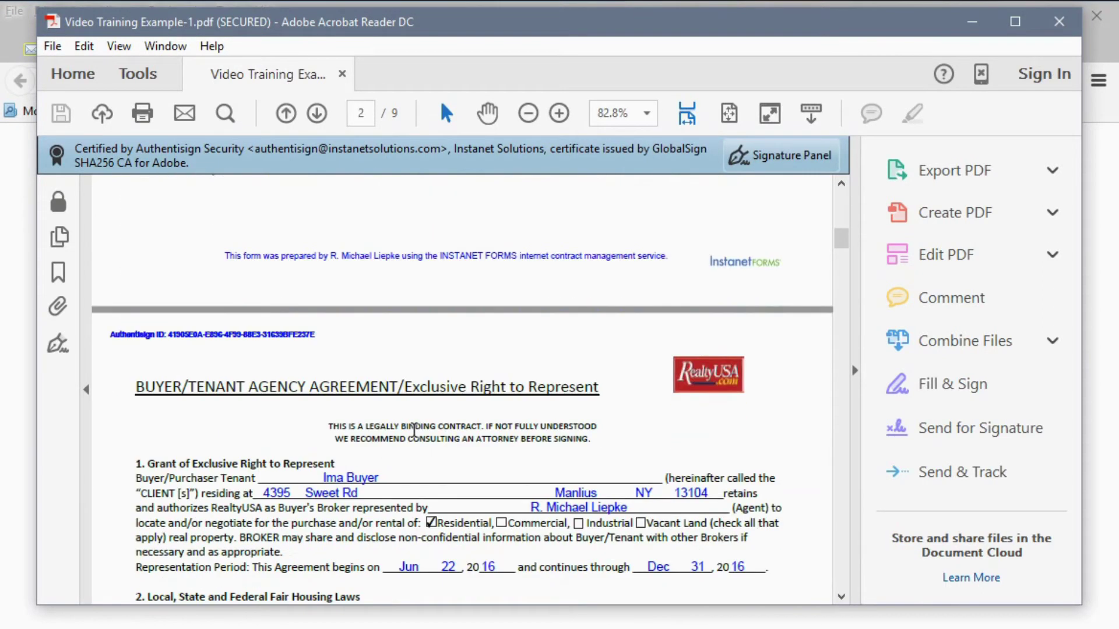
{"action": "scroll", "coordinate": [414, 430], "scroll_direction": "down", "scroll_amount": 9}
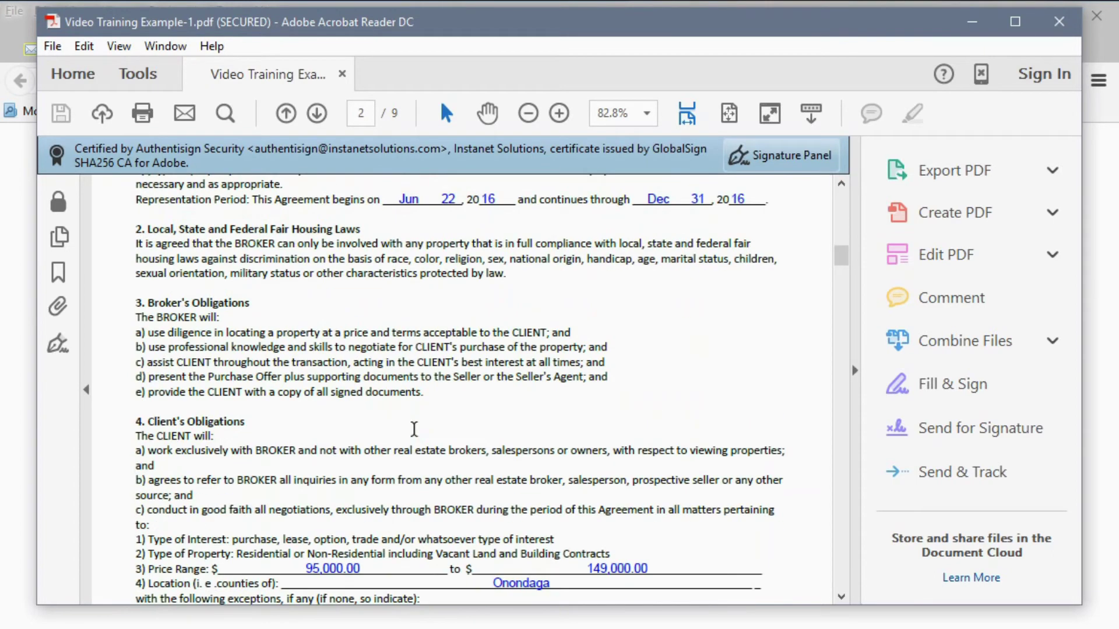
{"action": "scroll", "coordinate": [414, 430], "scroll_direction": "down", "scroll_amount": 1}
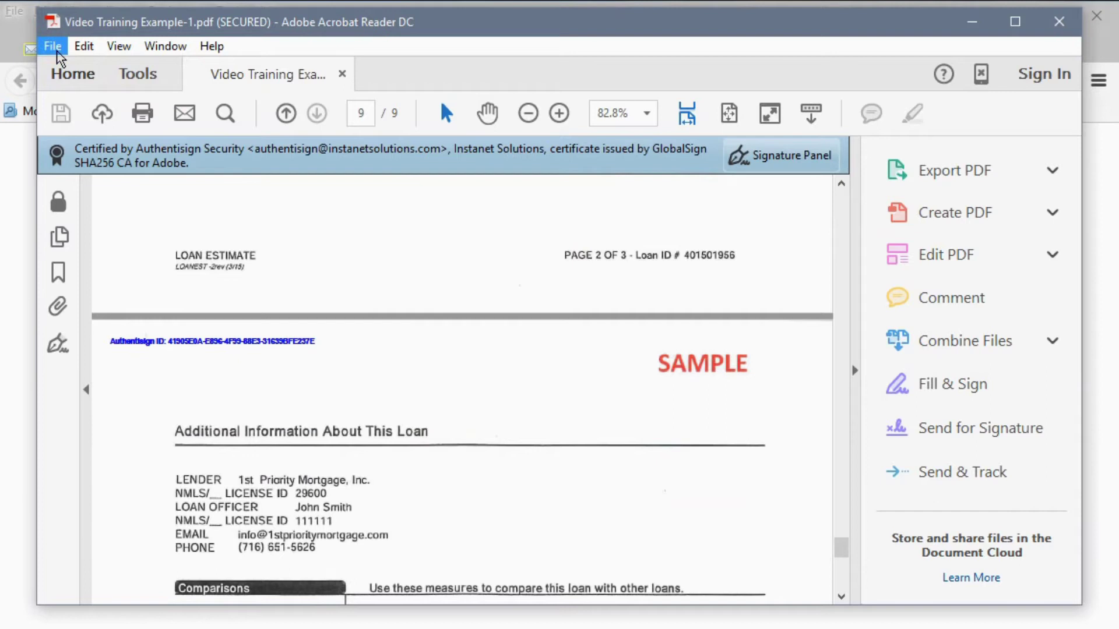
Step: Try to save a copy of the signed PDF from Acrobat Reader, and cancel at the blank-copy notice
{"action": "left_click", "coordinate": [57, 51]}
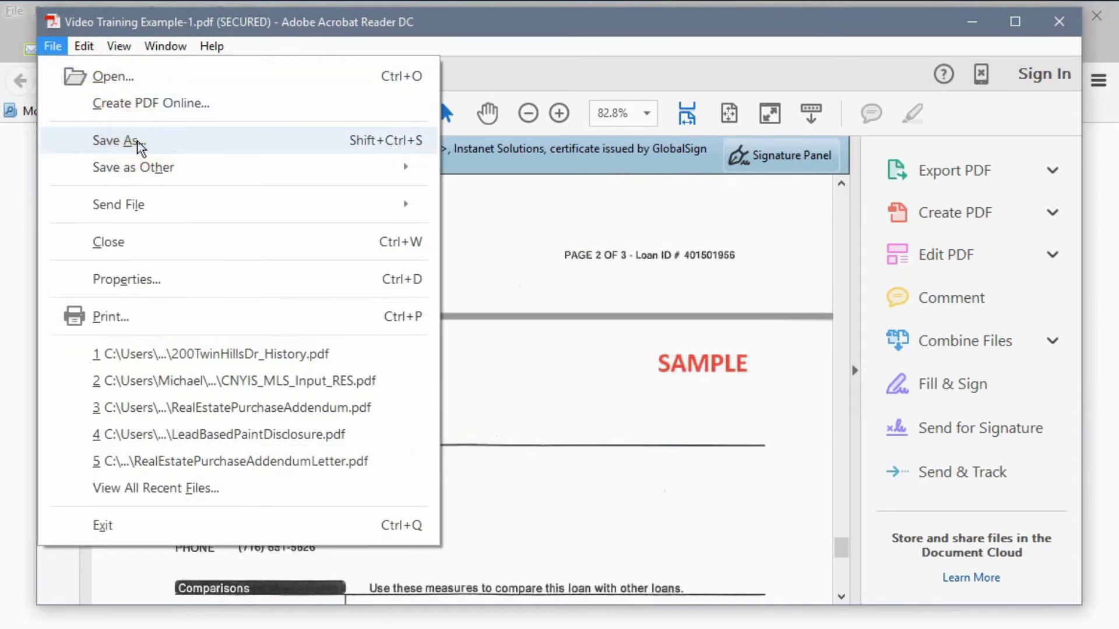
{"action": "left_click", "coordinate": [140, 146]}
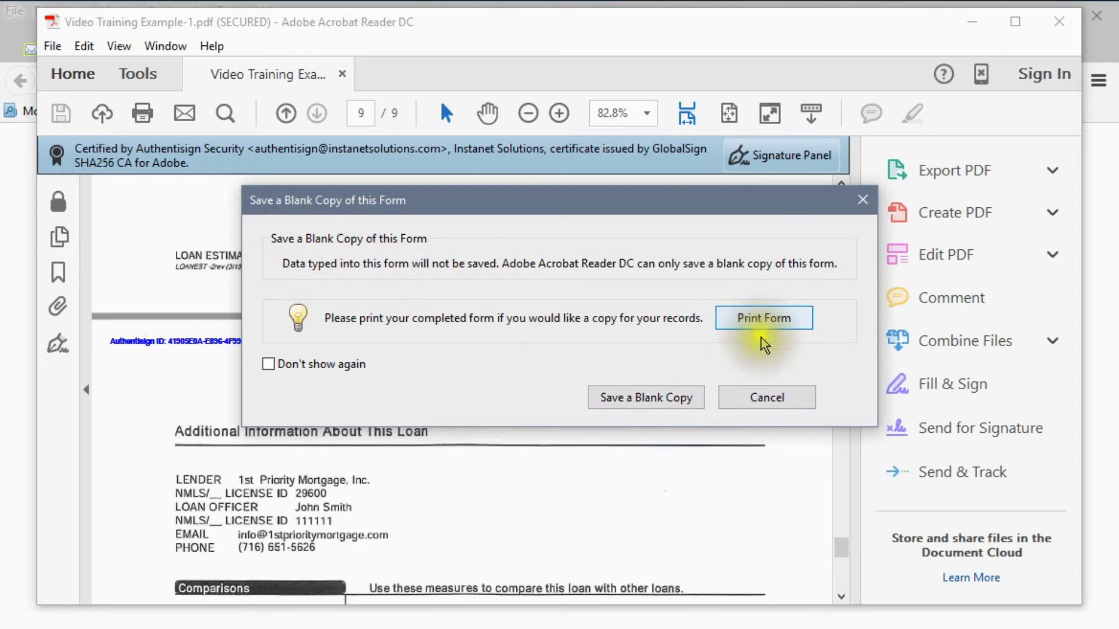
{"action": "left_click", "coordinate": [765, 401]}
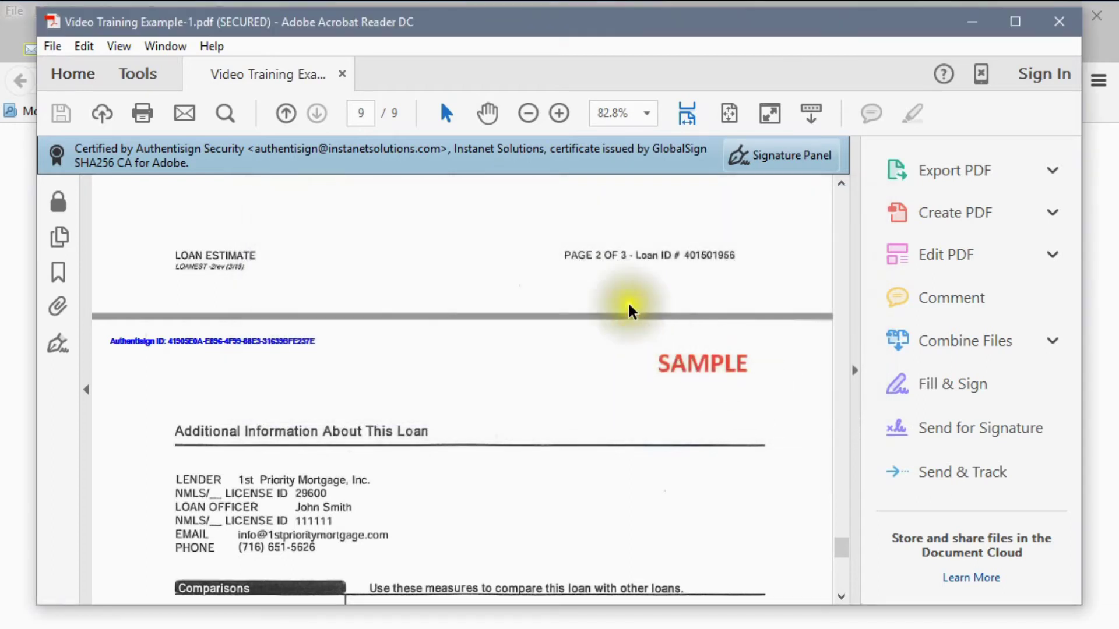
Step: Close the signed PDF and the leftover blank browser tab to return to the final revision email in Gmail
{"action": "left_click", "coordinate": [1059, 23]}
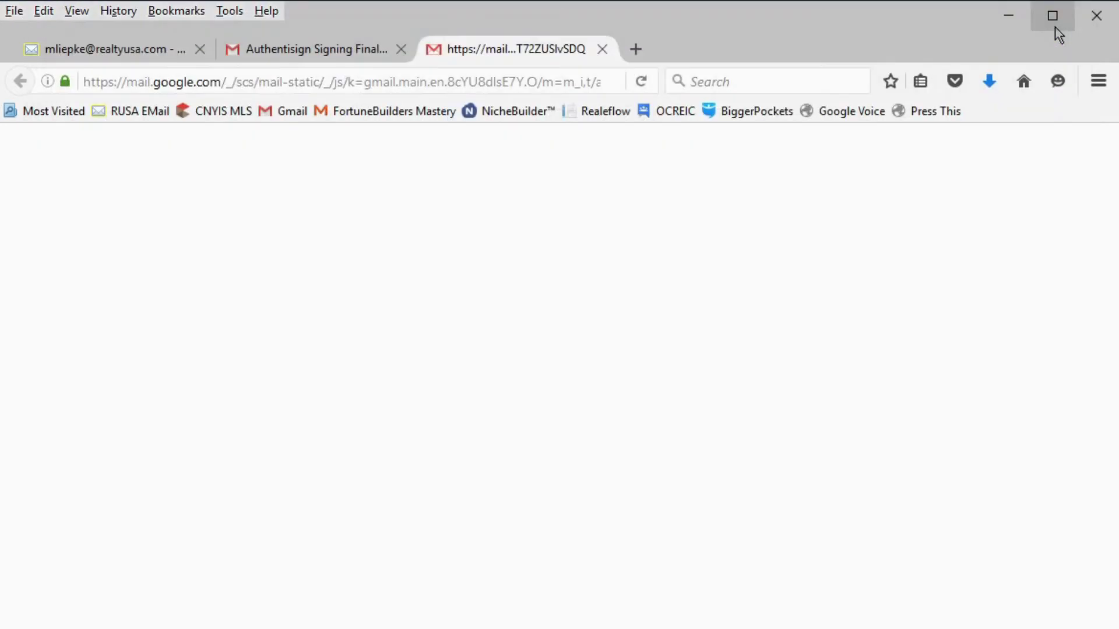
{"action": "left_click", "coordinate": [603, 50]}
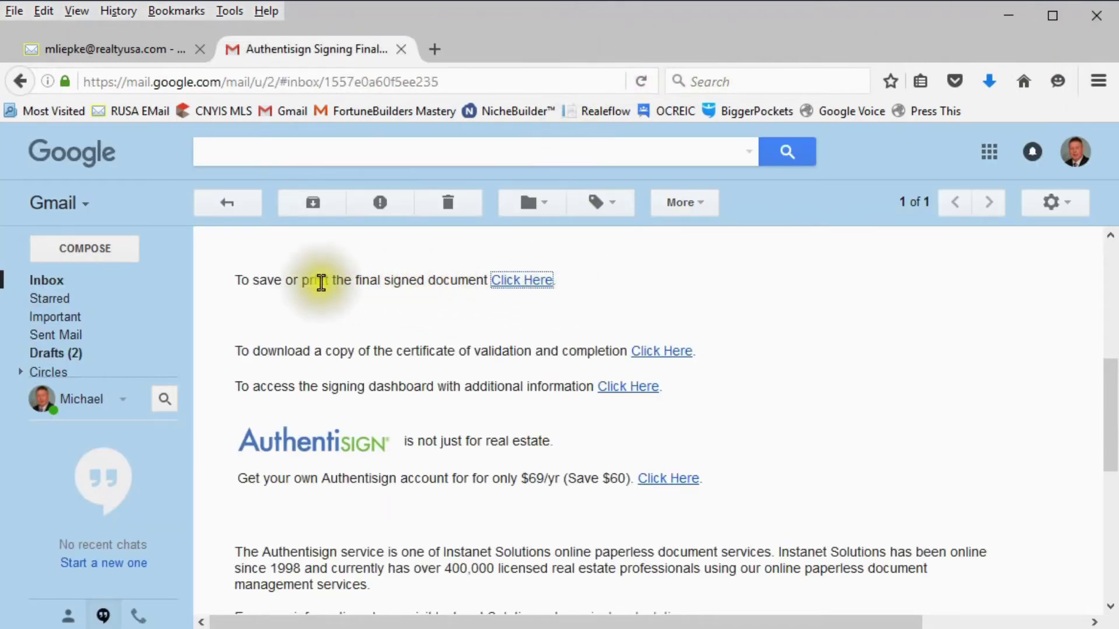
Step: From the email's final signed document link, start saving Video Training Example.pdf to disk, and cancel at the choice of folder and file name
{"action": "left_click", "coordinate": [510, 281]}
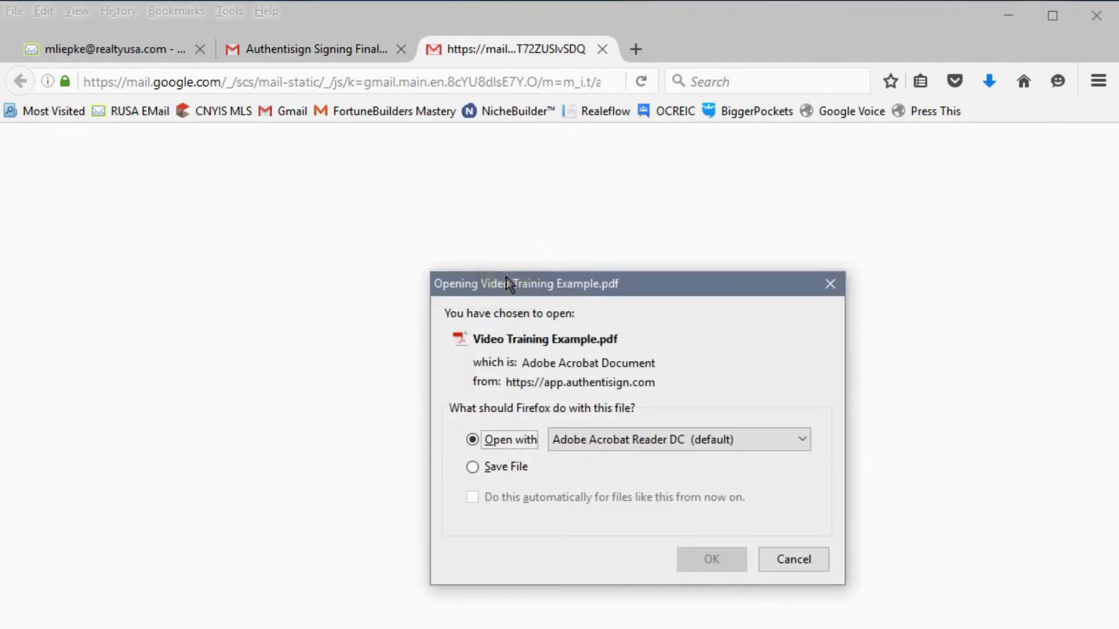
{"action": "left_click", "coordinate": [495, 468]}
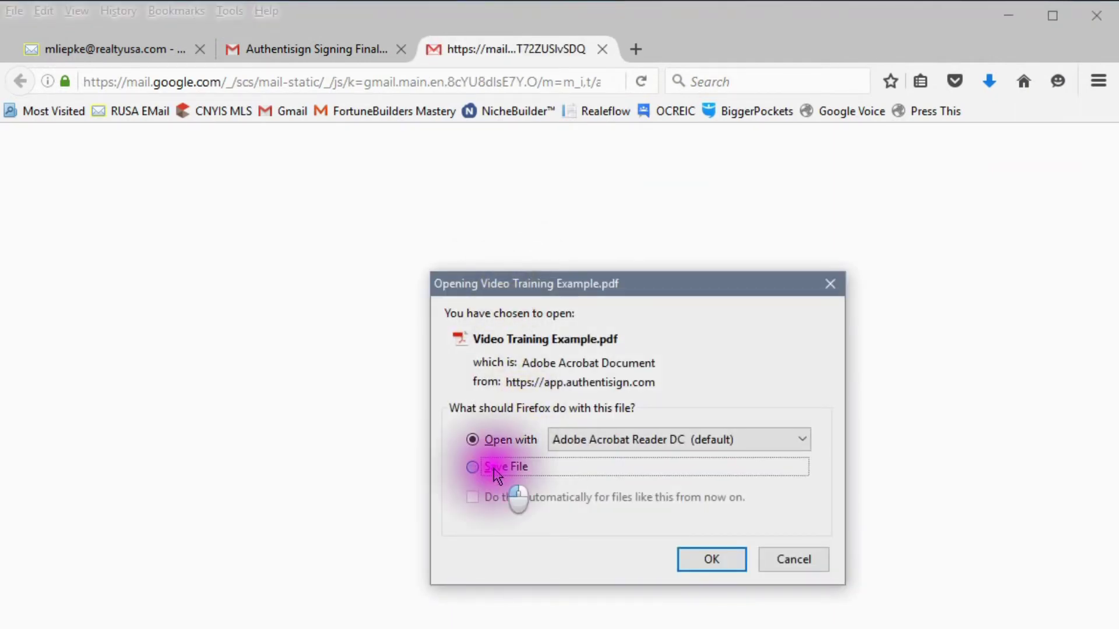
{"action": "left_click", "coordinate": [711, 561]}
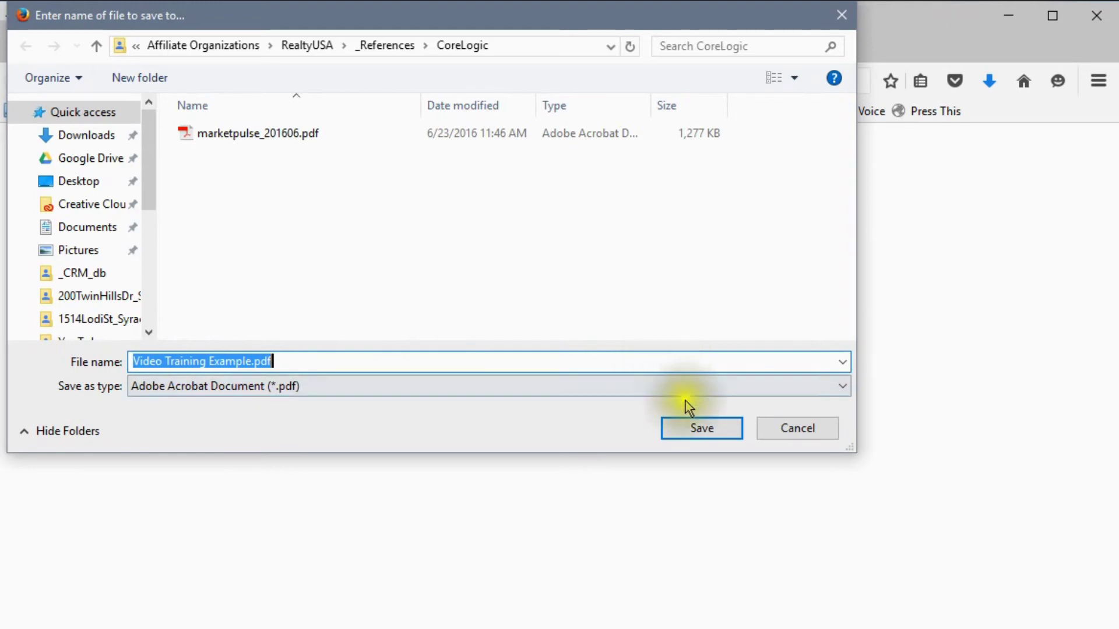
{"action": "left_click", "coordinate": [786, 433]}
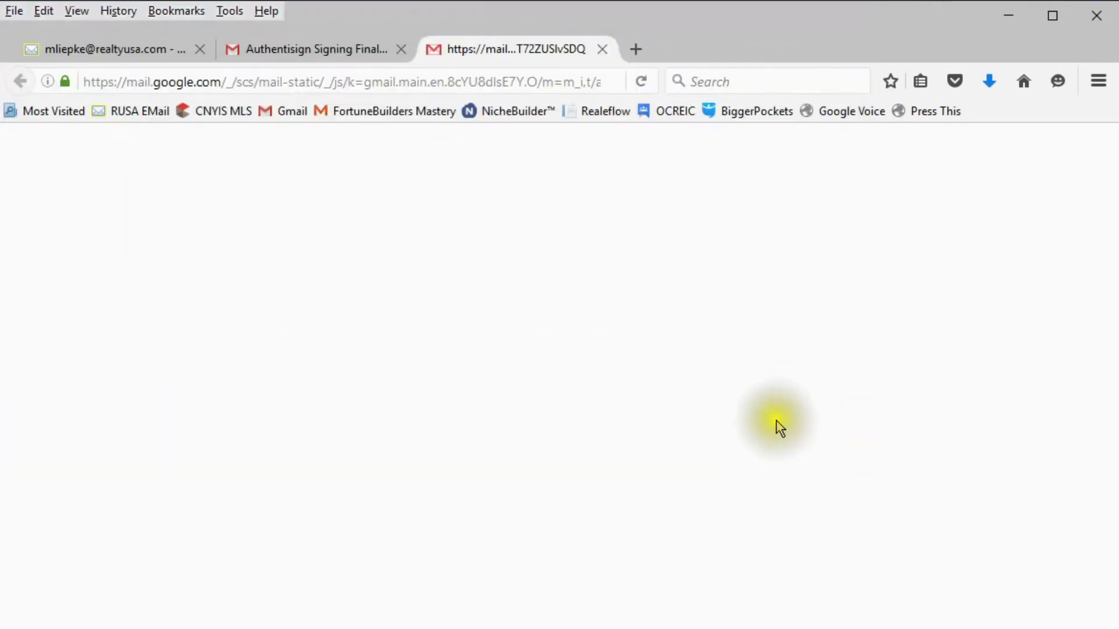
Step: Close the blank download tab and return from the final revision email to the Gmail inbox
{"action": "left_click", "coordinate": [602, 51]}
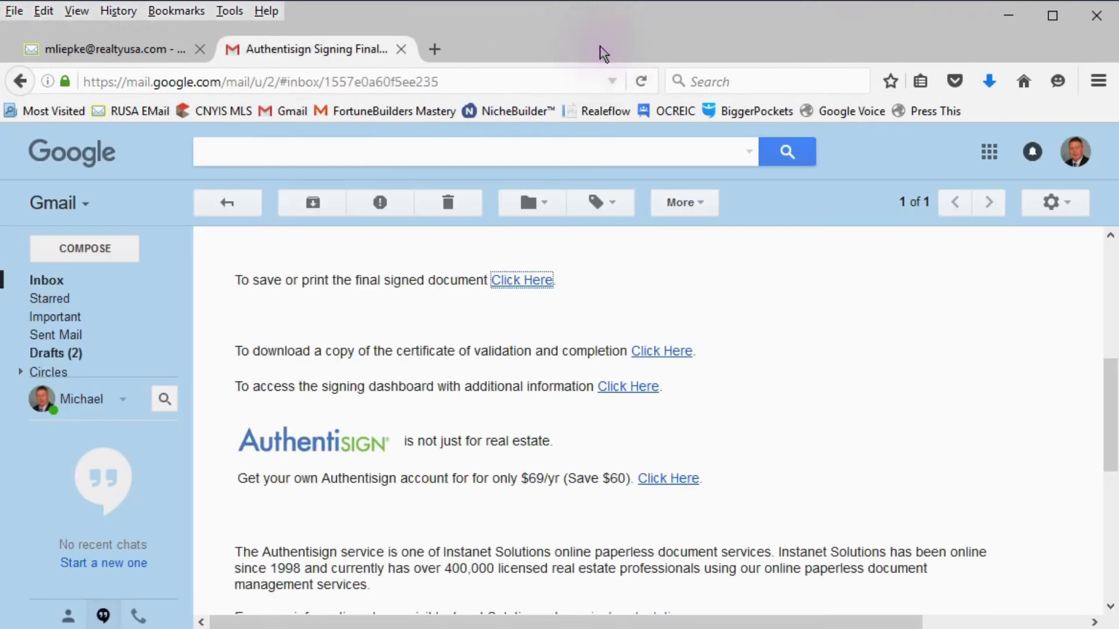
{"action": "left_click", "coordinate": [227, 204]}
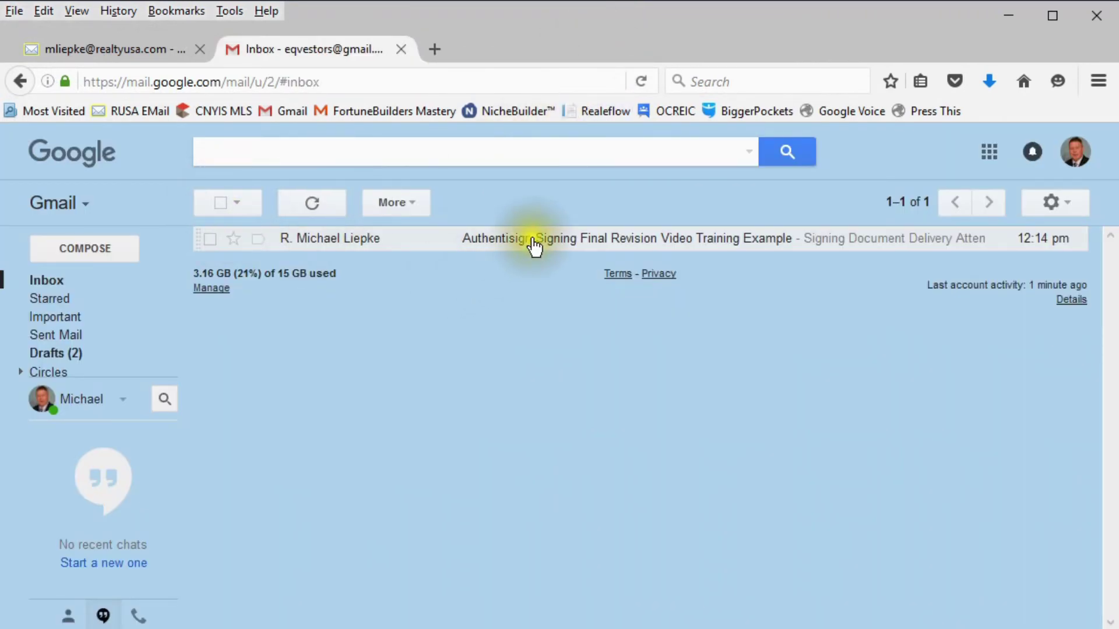